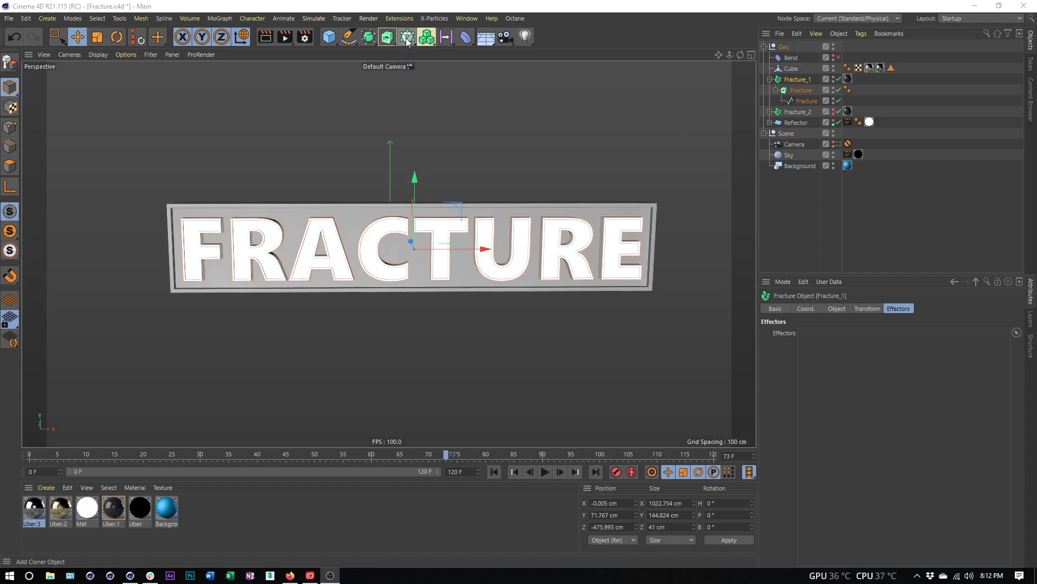
Step: Browse the MoGraph and spline menus and inspect the Fracture text and Fracture_1 objects
{"action": "left_click", "coordinate": [426, 36]}
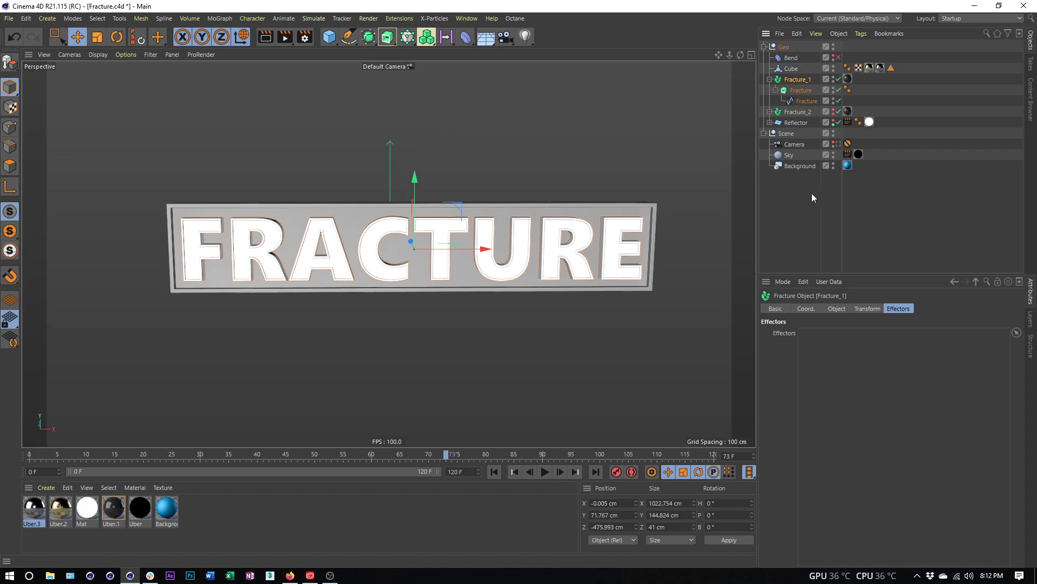
{"action": "left_click", "coordinate": [803, 102]}
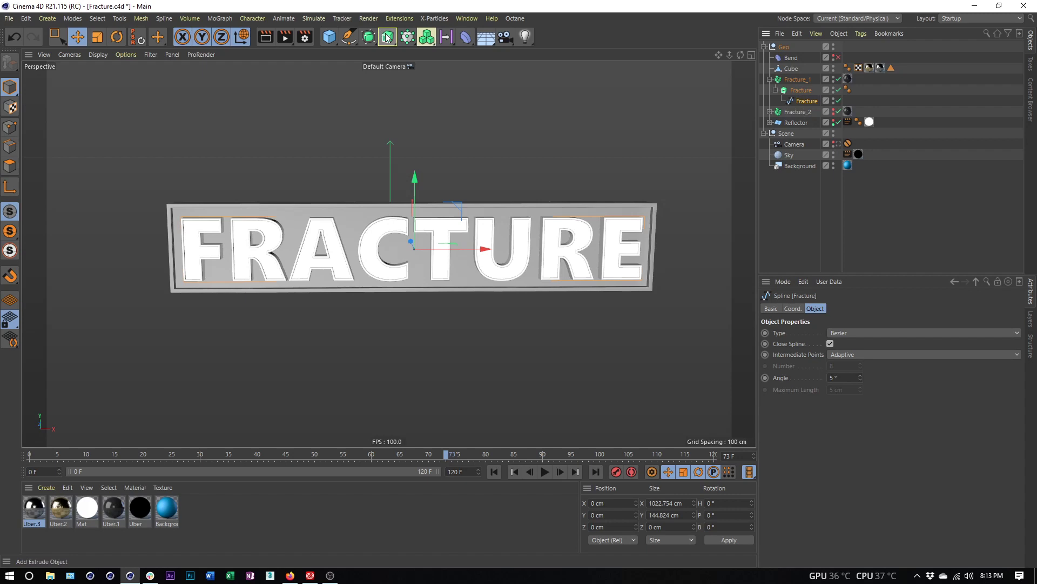
{"action": "left_click", "coordinate": [349, 37]}
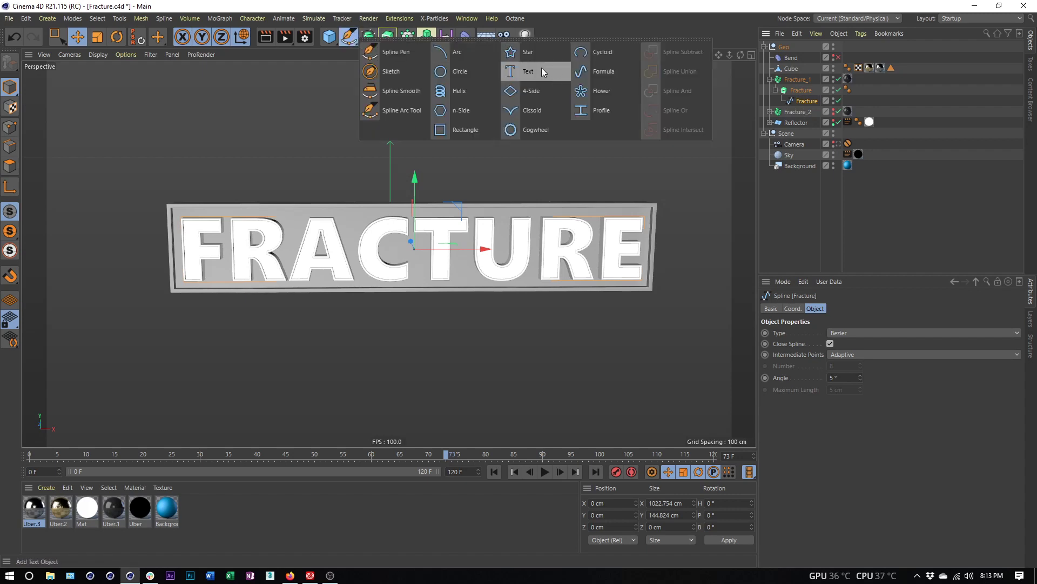
{"action": "left_click", "coordinate": [802, 81]}
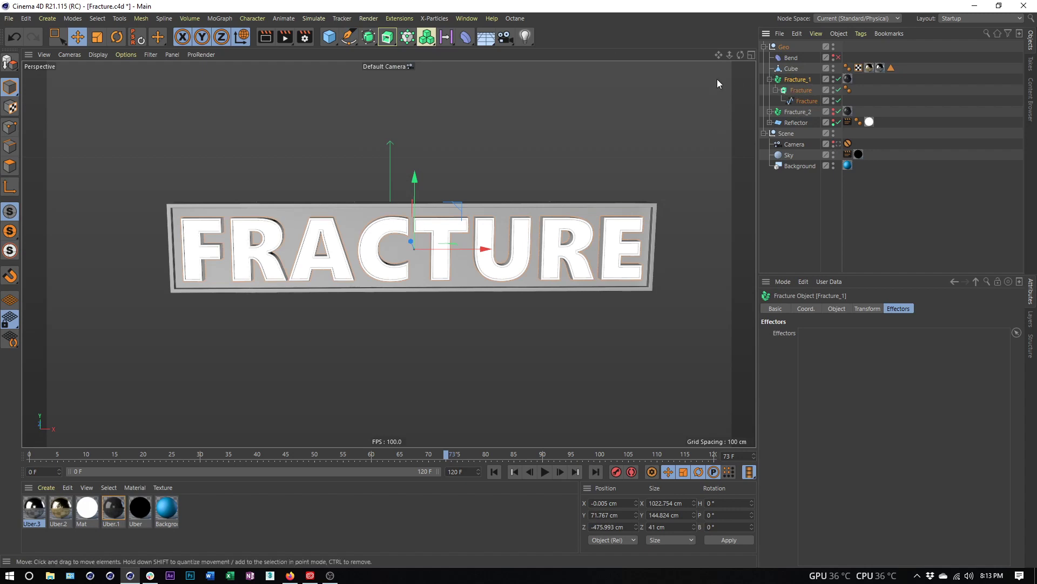
Step: Add a Plain effector and drag it into Fracture_1's Effectors list
{"action": "left_click", "coordinate": [408, 43]}
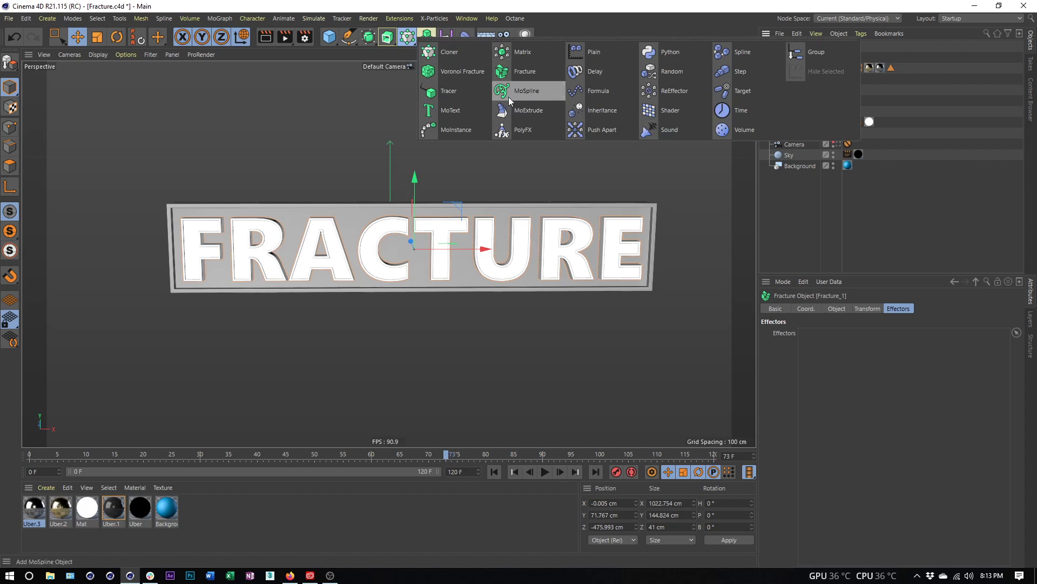
{"action": "left_click", "coordinate": [605, 52]}
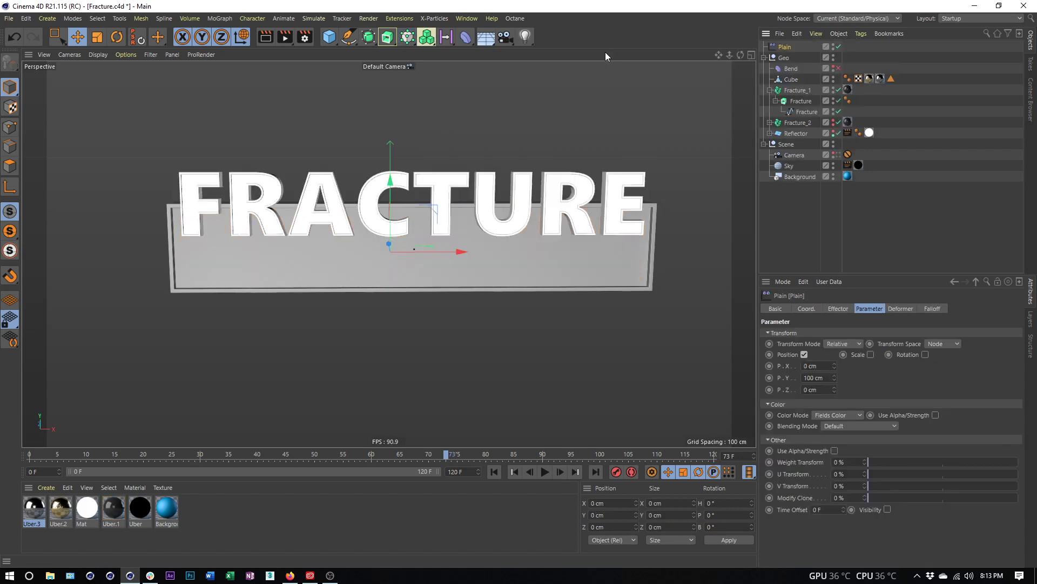
{"action": "left_click", "coordinate": [790, 90]}
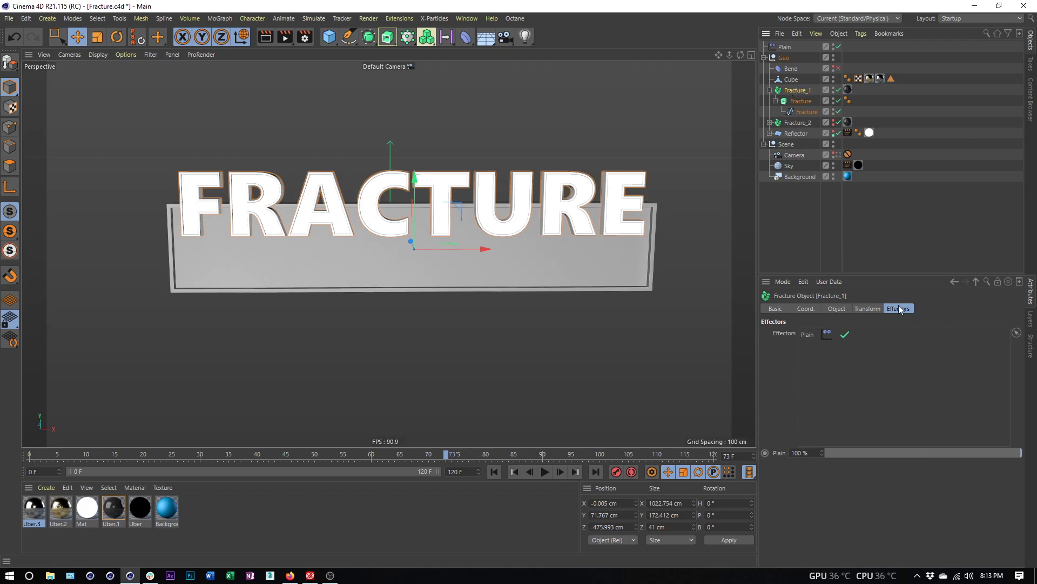
{"action": "left_click", "coordinate": [807, 334]}
{"action": "key", "text": "Delete"}
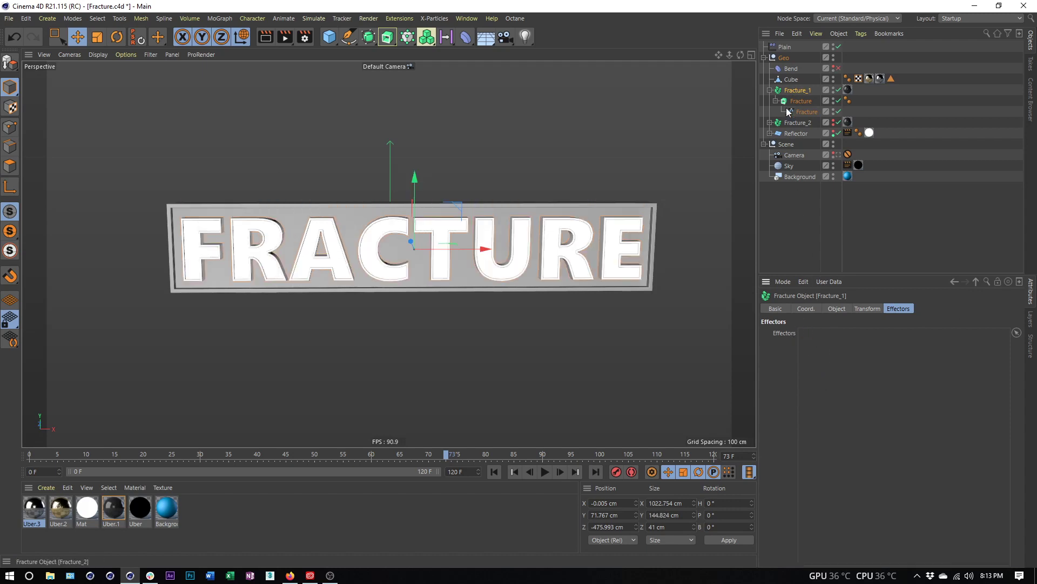
{"action": "left_click_drag", "start_coordinate": [784, 48], "coordinate": [821, 363]}
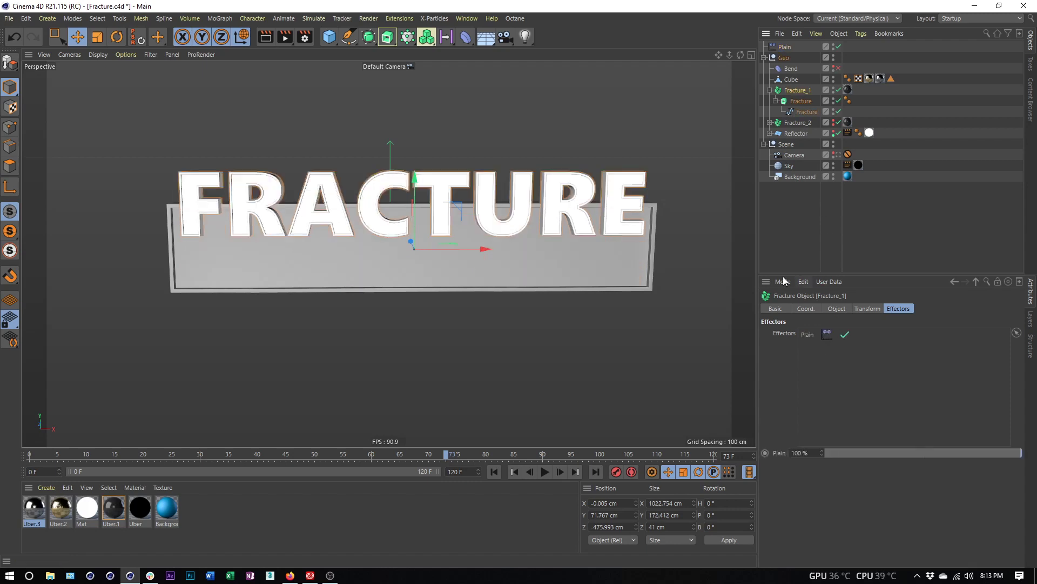
Step: Select the Plain effector and review its Coord. and Effector tabs, with Strength at 100%
{"action": "left_click", "coordinate": [785, 47]}
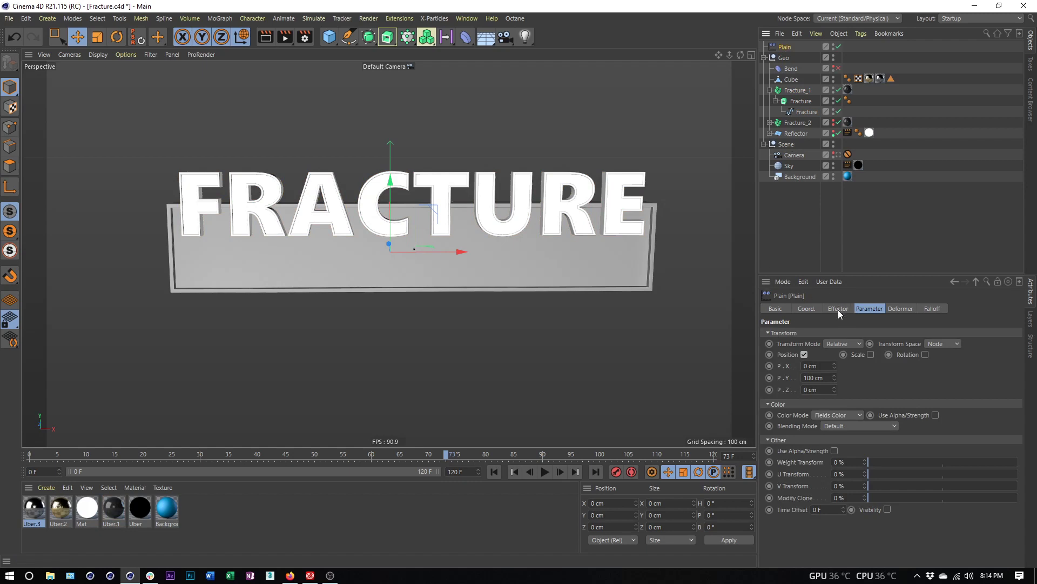
{"action": "left_click", "coordinate": [806, 311]}
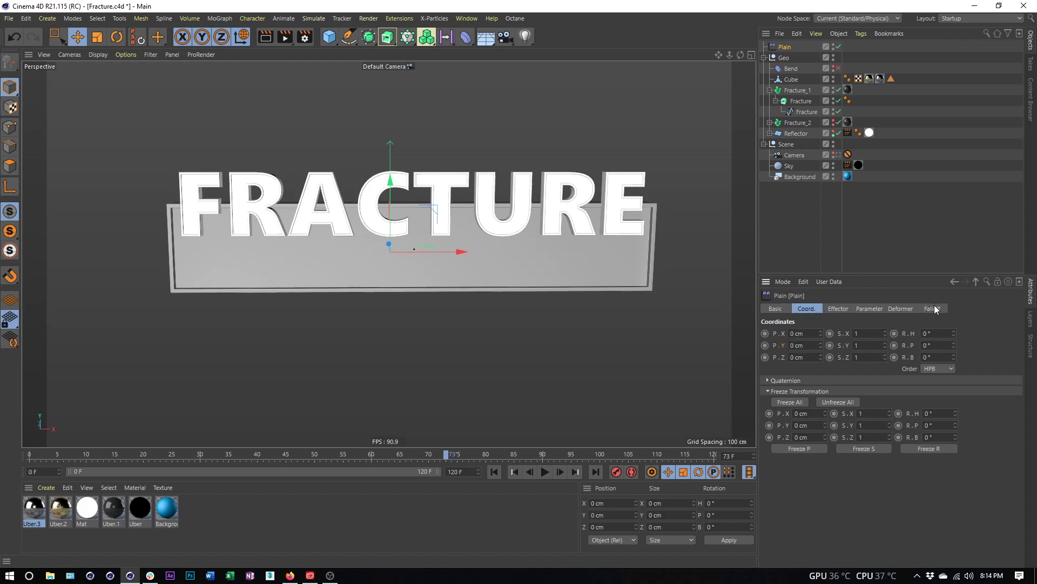
{"action": "left_click", "coordinate": [837, 311]}
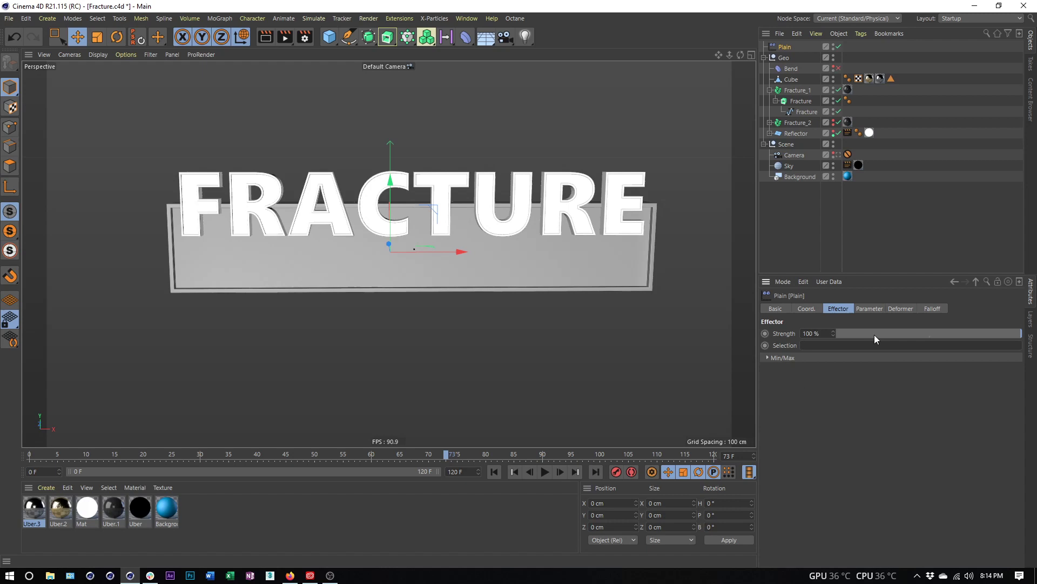
Step: Set the Plain effector's position offset to P.X 0 cm and P.Y 250 cm
{"action": "left_click", "coordinate": [869, 308]}
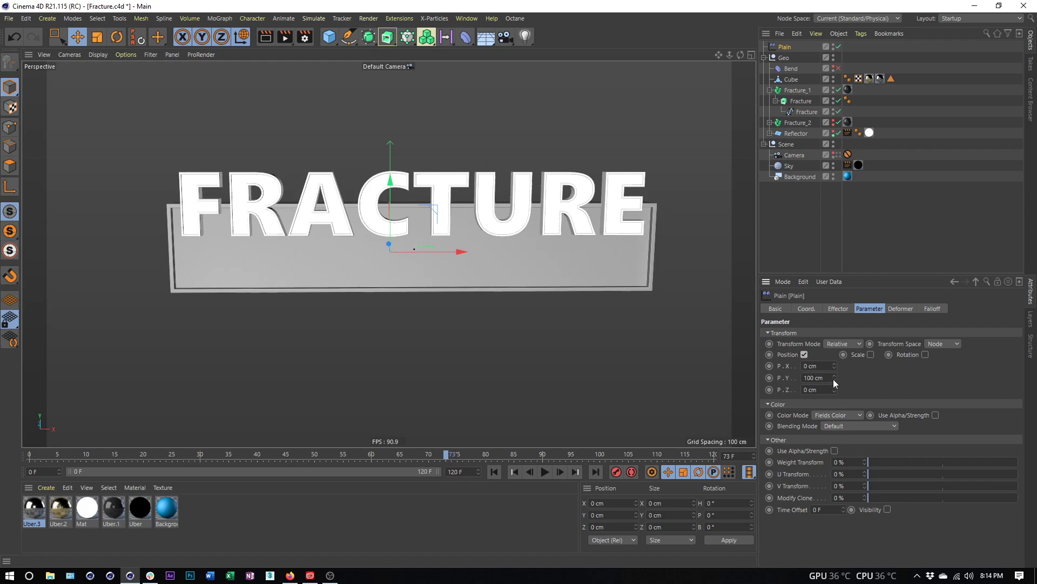
{"action": "left_click_drag", "start_coordinate": [836, 378], "coordinate": [825, 379]}
{"action": "double_click", "coordinate": [825, 379]}
{"action": "type", "text": "0"}
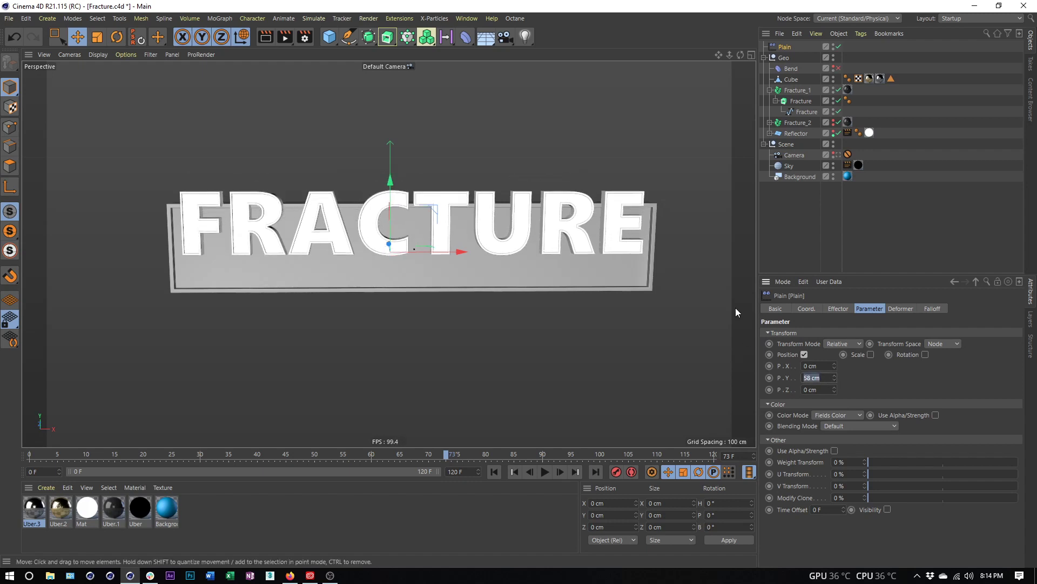
{"action": "key", "text": "Return"}
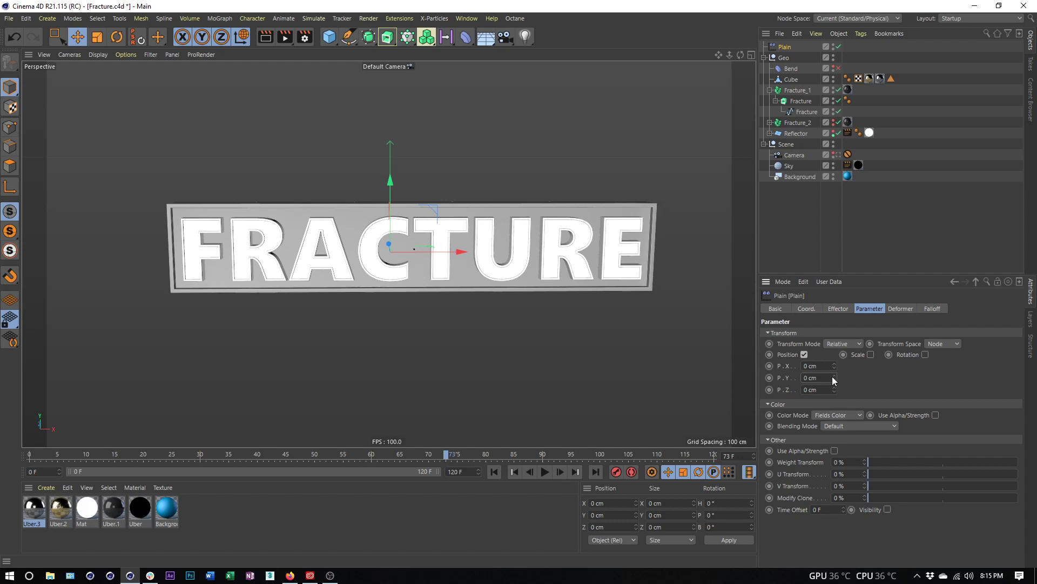
{"action": "left_click_drag", "start_coordinate": [835, 378], "coordinate": [835, 338]}
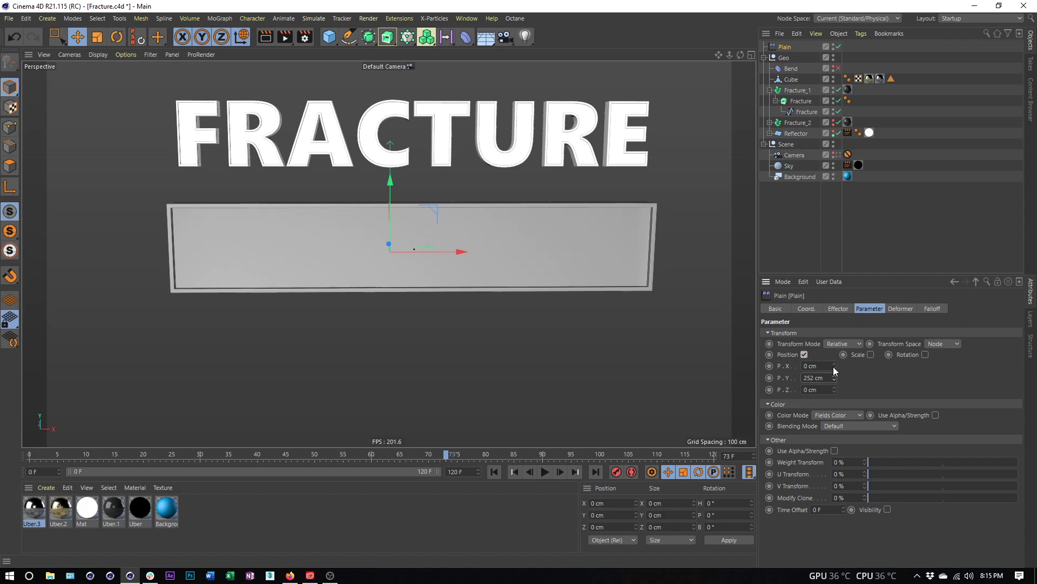
{"action": "left_click_drag", "start_coordinate": [833, 366], "coordinate": [876, 366]}
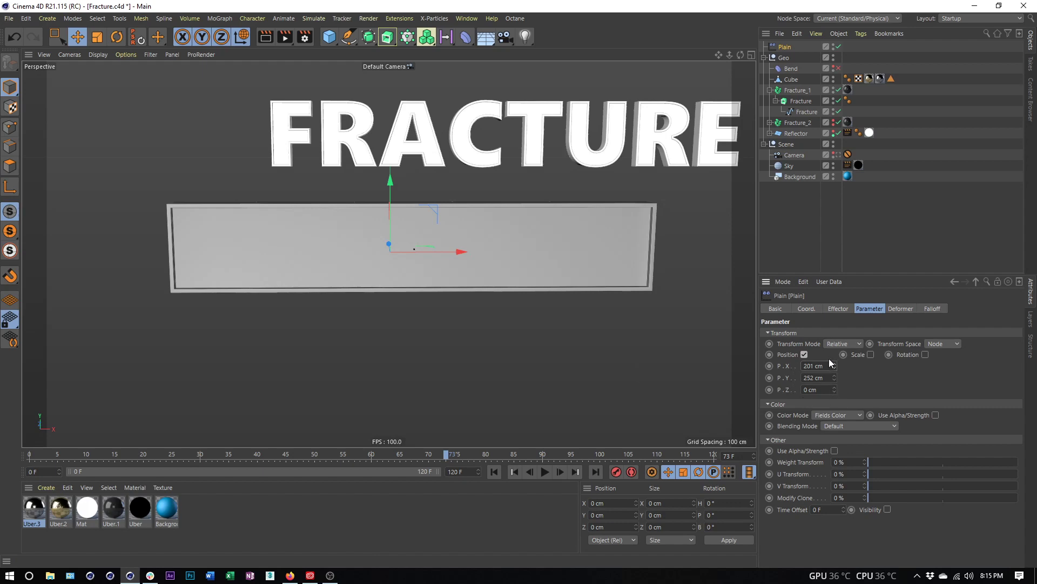
{"action": "left_click", "coordinate": [813, 366]}
{"action": "type", "text": "0"}
{"action": "key", "text": "Return"}
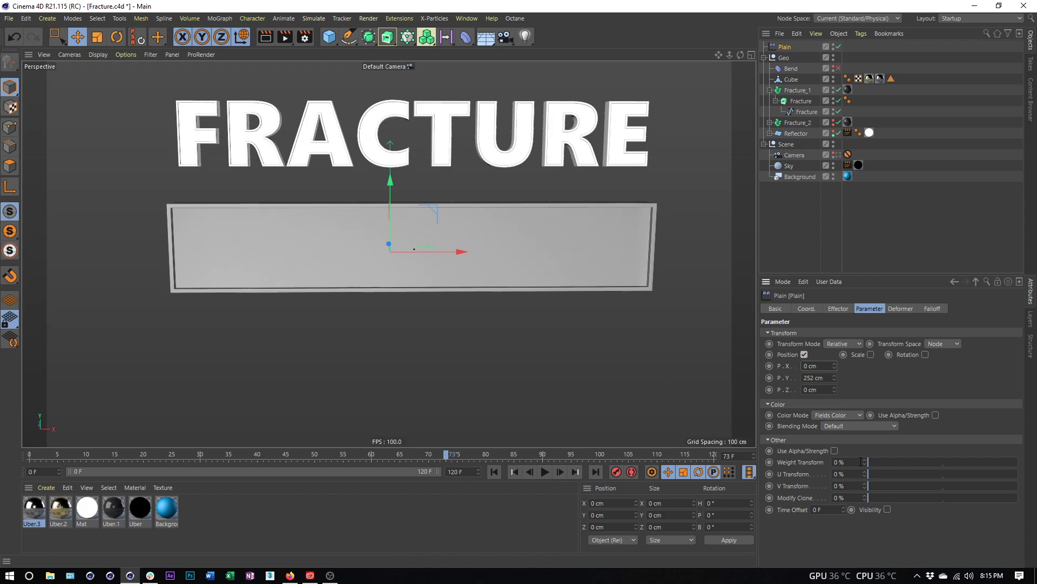
{"action": "left_click_drag", "start_coordinate": [834, 378], "coordinate": [834, 382]}
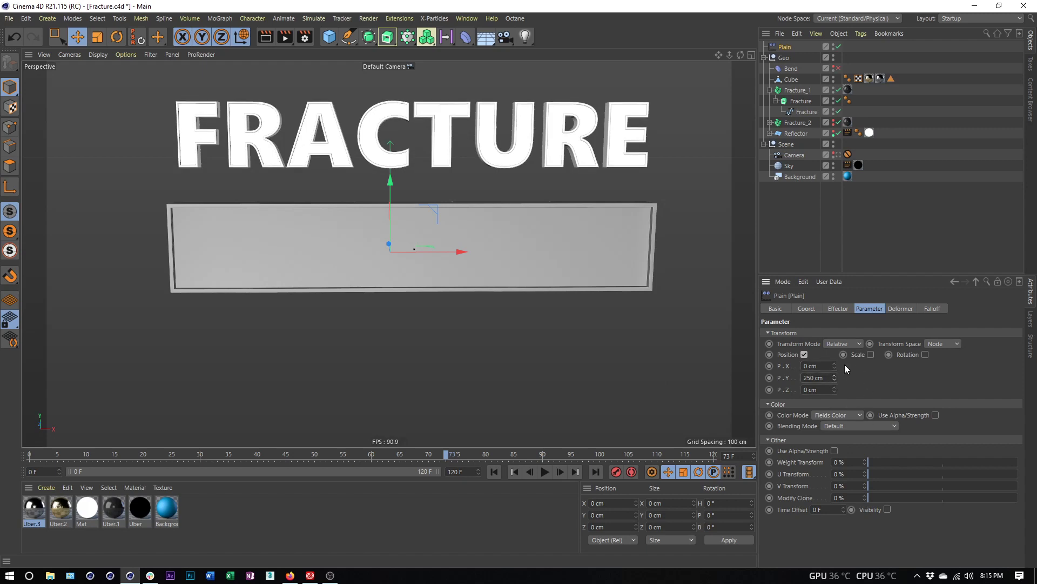
Step: Enable Scale on the Plain effector, tick Uniform Scale, and set Scale to -1
{"action": "left_click", "coordinate": [871, 355]}
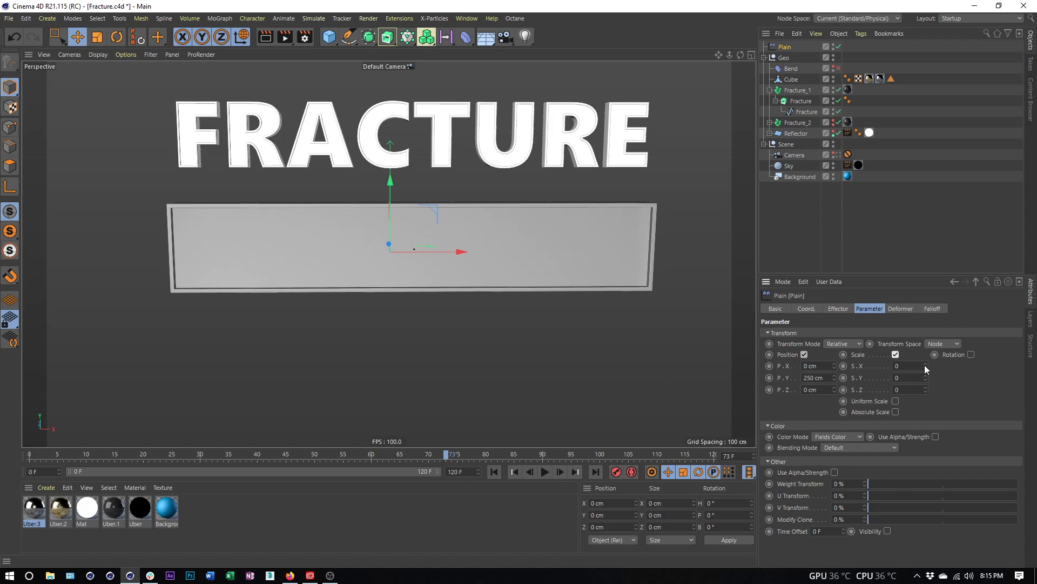
{"action": "left_click_drag", "start_coordinate": [925, 364], "coordinate": [928, 401]}
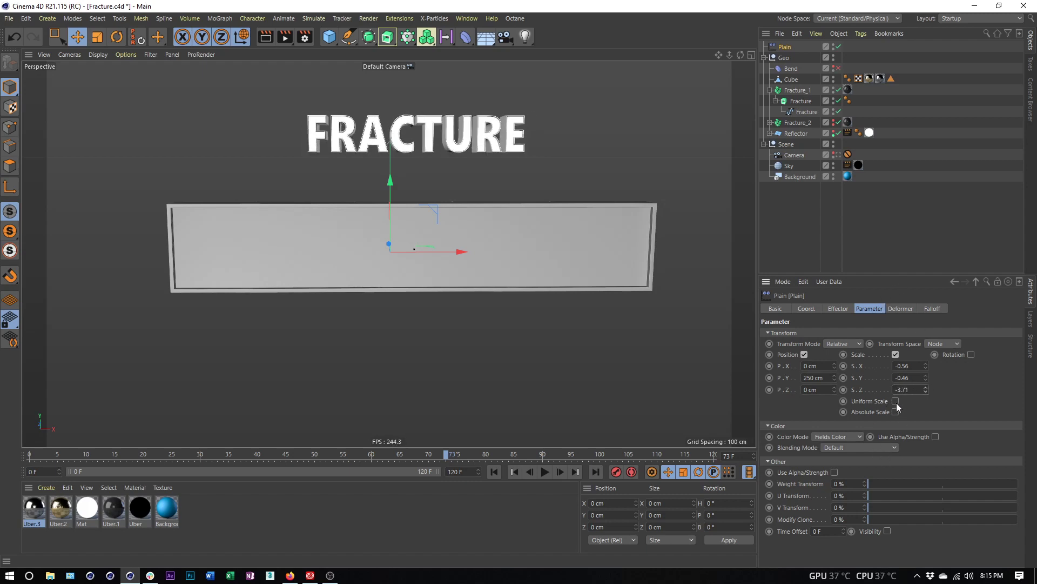
{"action": "left_click", "coordinate": [916, 367]}
{"action": "key", "text": "Tab"}
{"action": "type", "text": "0"}
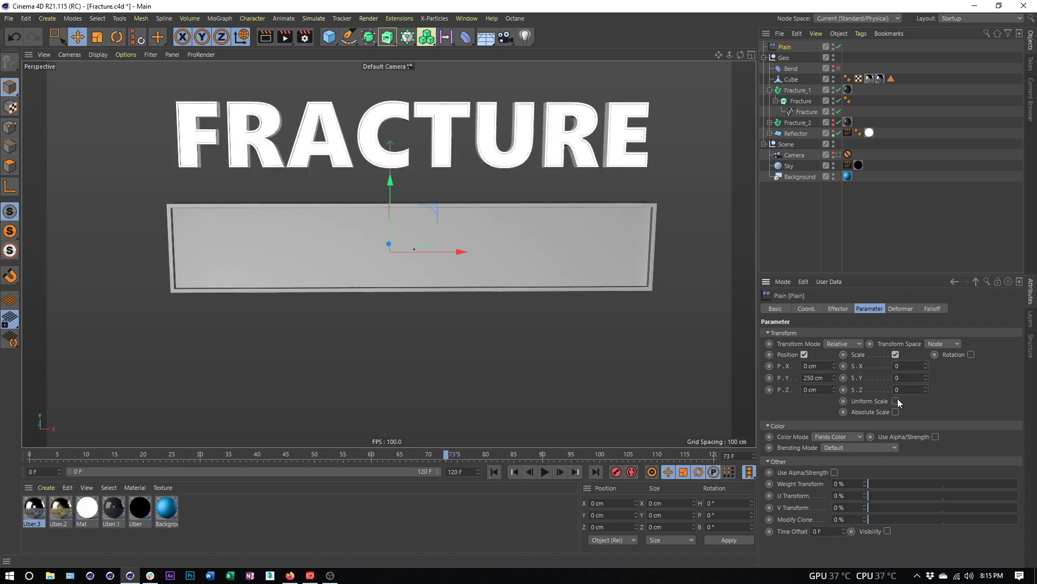
{"action": "left_click", "coordinate": [895, 401]}
{"action": "mouse_move", "coordinate": [927, 365]}
{"action": "left_mouse_down"}
{"action": "mouse_move", "coordinate": [926, 389]}
{"action": "mouse_move", "coordinate": [926, 375]}
{"action": "left_mouse_up"}
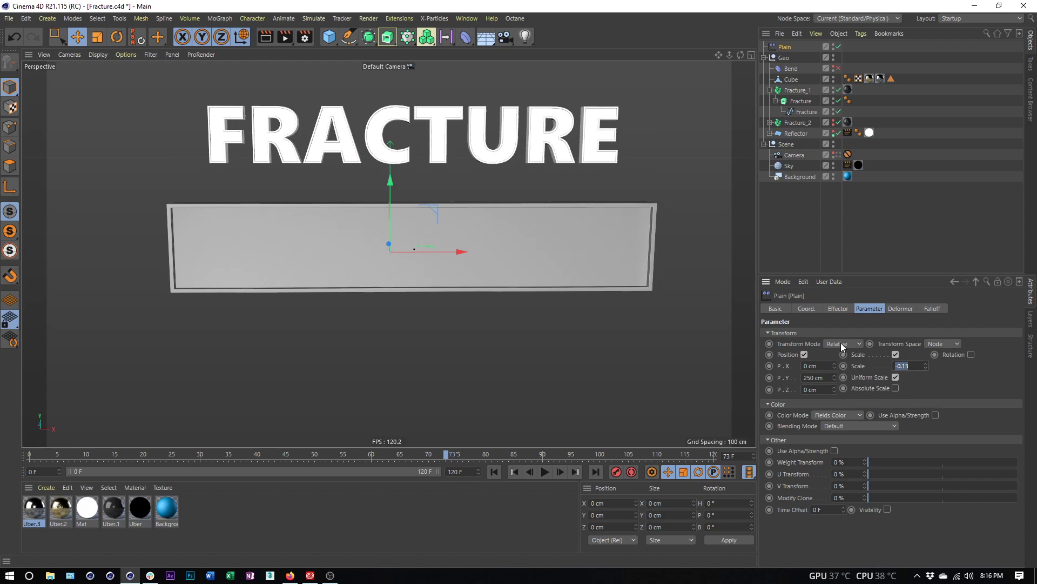
{"action": "type", "text": "-1"}
{"action": "key", "text": "Return"}
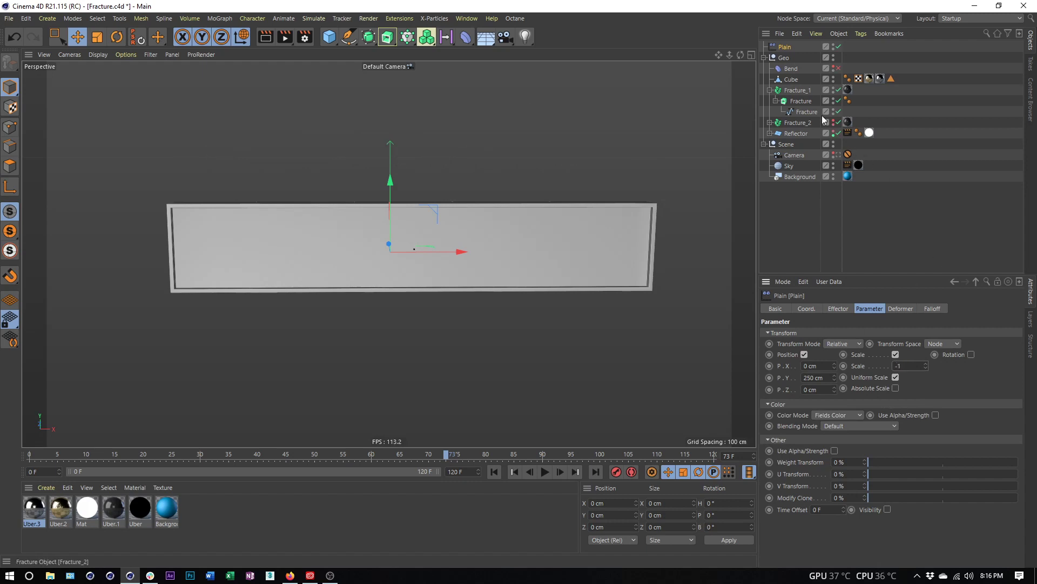
{"action": "left_click", "coordinate": [329, 36]}
{"action": "left_click_drag", "start_coordinate": [336, 237], "coordinate": [357, 244], "text": "alt"}
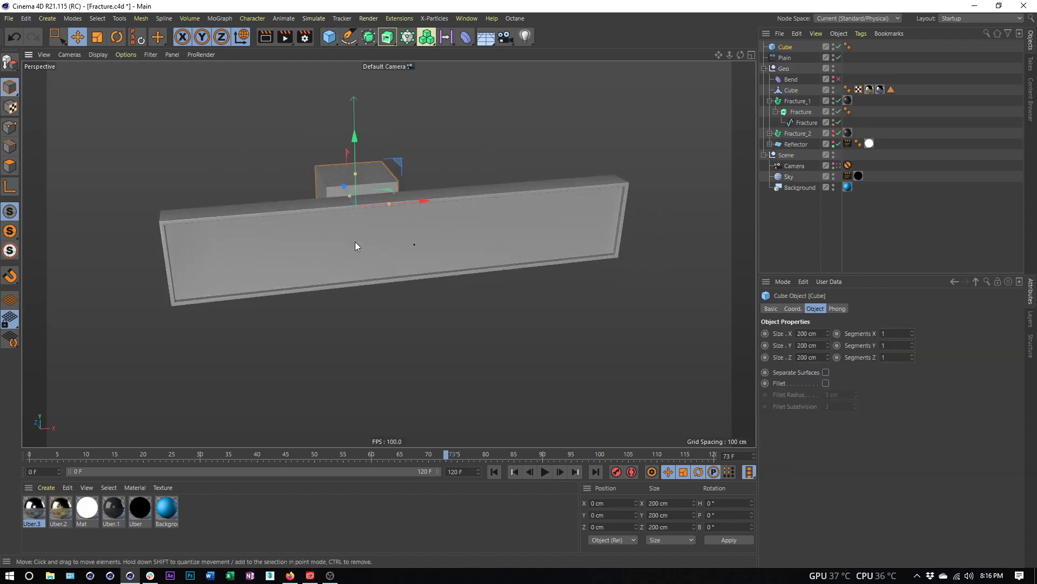
{"action": "left_click_drag", "start_coordinate": [349, 185], "coordinate": [482, 318]}
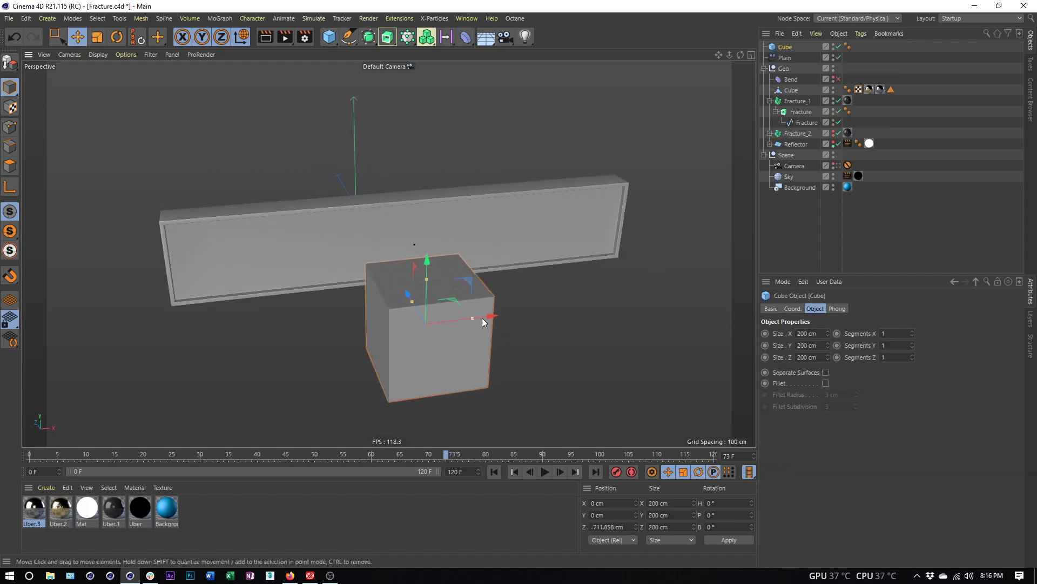
{"action": "key", "text": "ctrl+shift+z"}
{"action": "left_click", "coordinate": [792, 308]}
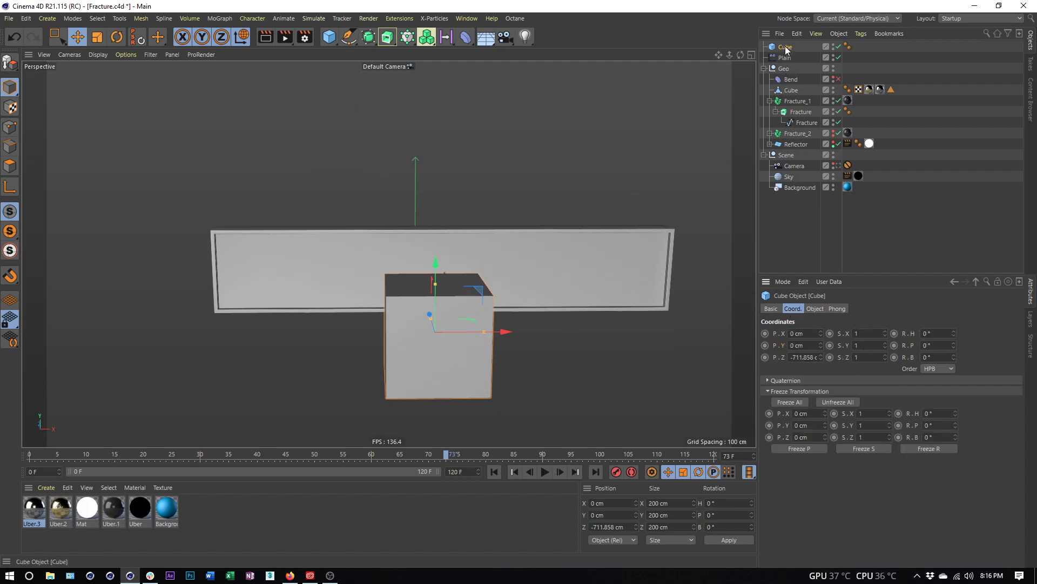
{"action": "key", "text": "Delete"}
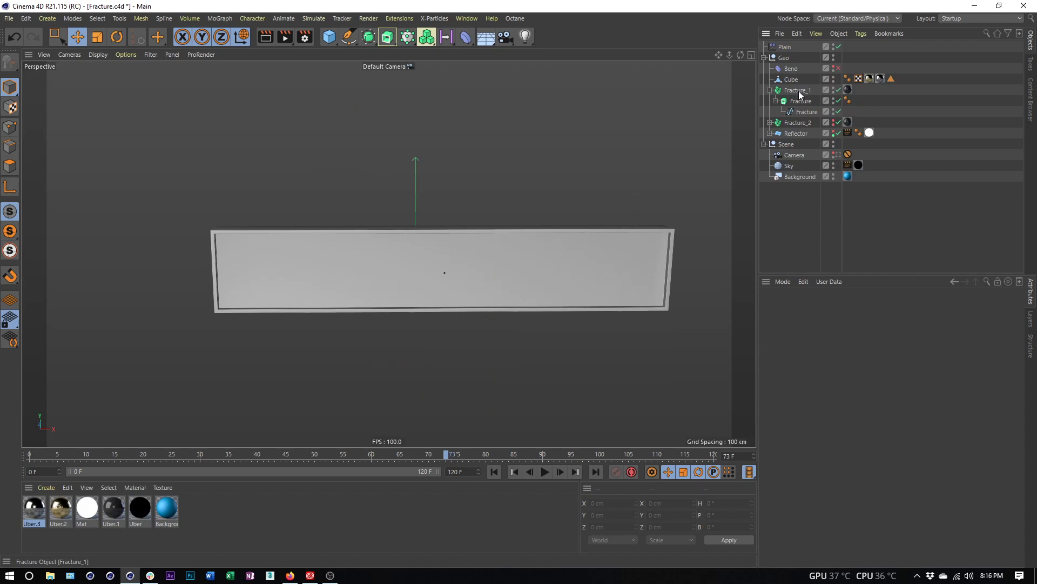
{"action": "left_click", "coordinate": [784, 48]}
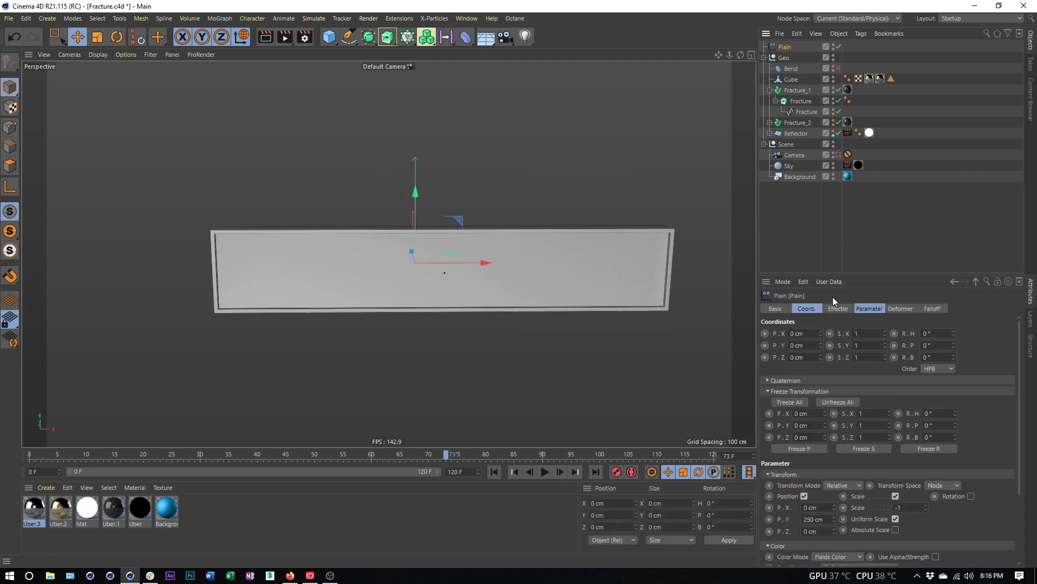
{"action": "left_click", "coordinate": [869, 308]}
{"action": "left_click", "coordinate": [826, 376]}
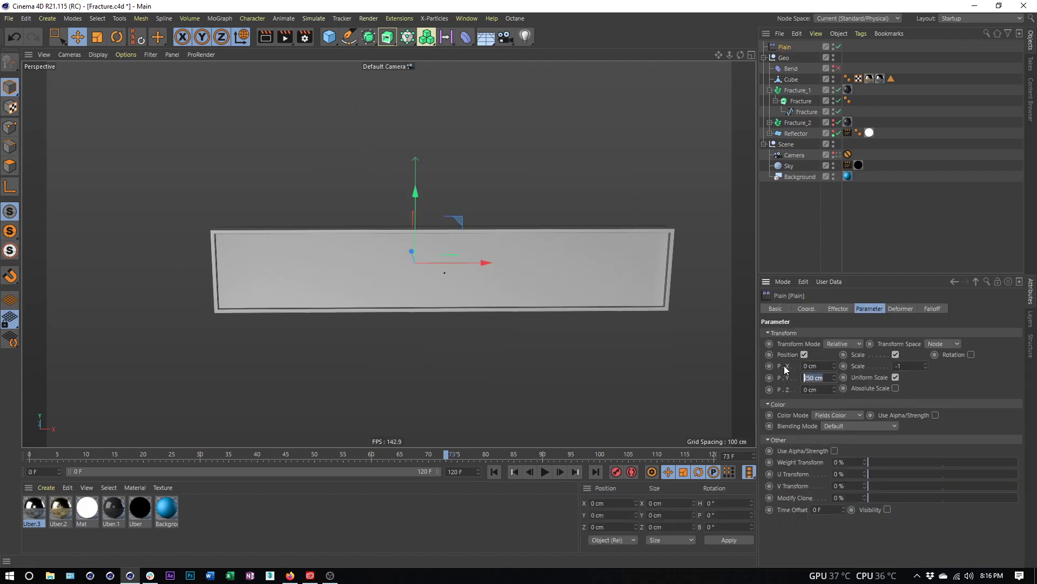
{"action": "left_click", "coordinate": [907, 367]}
Step: Set scale to 0, try a 58° rotation and a P.Y tweak, then undo them
{"action": "type", "text": "0"}
{"action": "key", "text": "Return"}
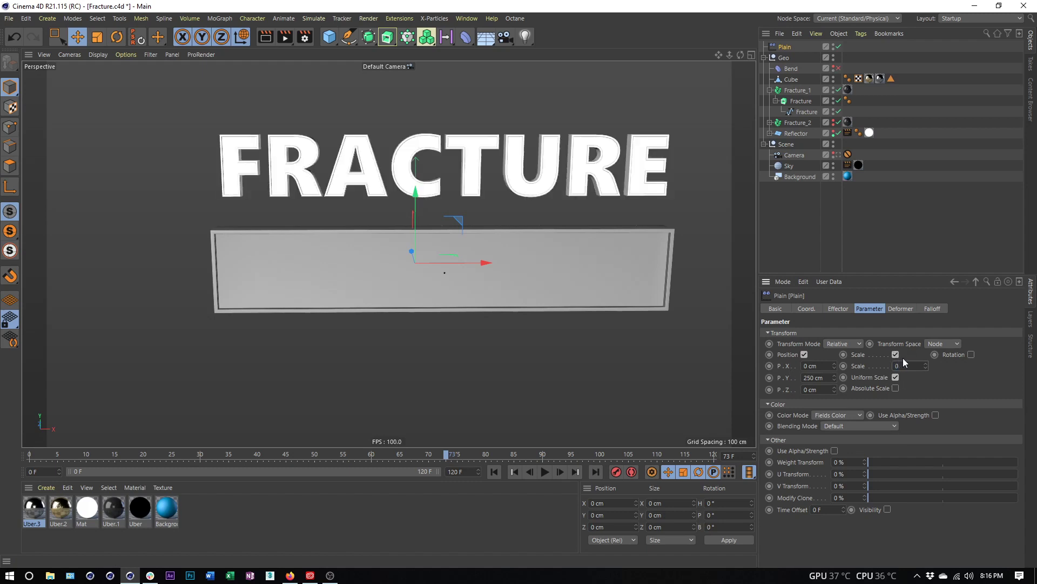
{"action": "left_click", "coordinate": [971, 354]}
{"action": "left_click_drag", "start_coordinate": [1001, 365], "coordinate": [1002, 388]}
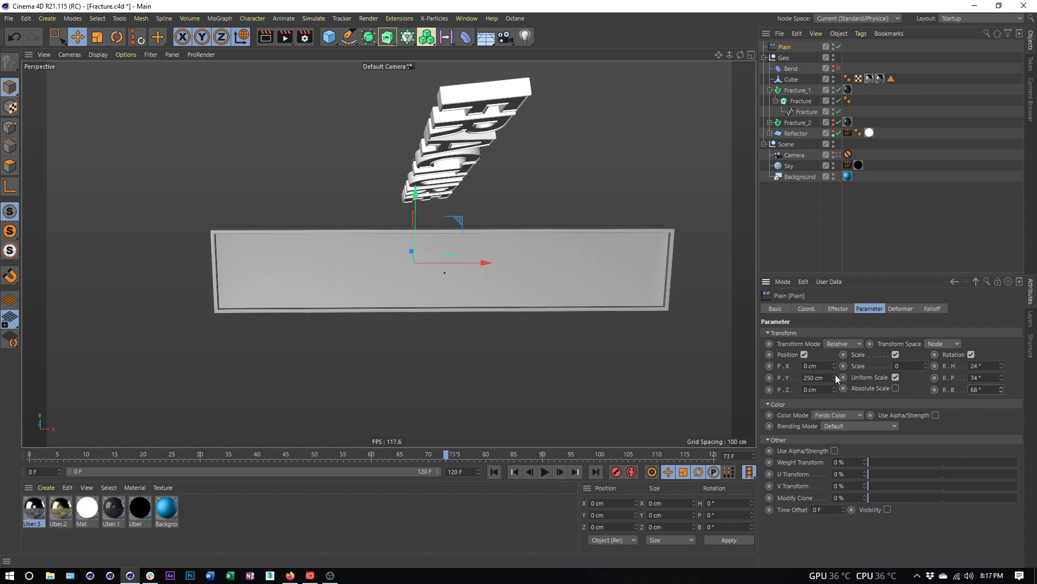
{"action": "mouse_move", "coordinate": [834, 377]}
{"action": "left_mouse_down"}
{"action": "mouse_move", "coordinate": [834, 356]}
{"action": "mouse_move", "coordinate": [834, 384]}
{"action": "left_mouse_up"}
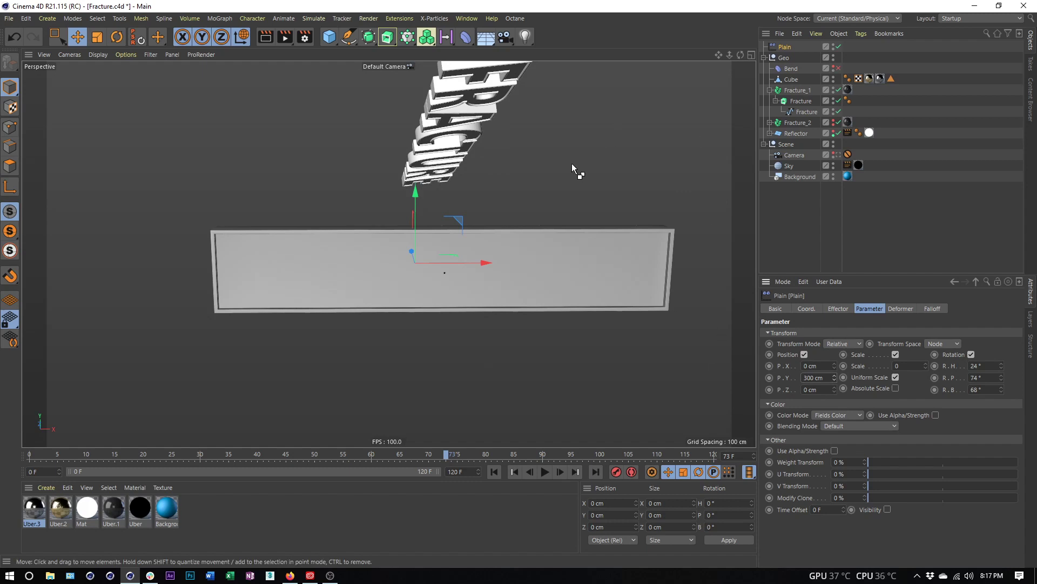
{"action": "key", "text": "ctrl+z"}
{"action": "key", "text": "ctrl+z"}
{"action": "key", "text": "ctrl+z"}
{"action": "key", "text": "ctrl+z"}
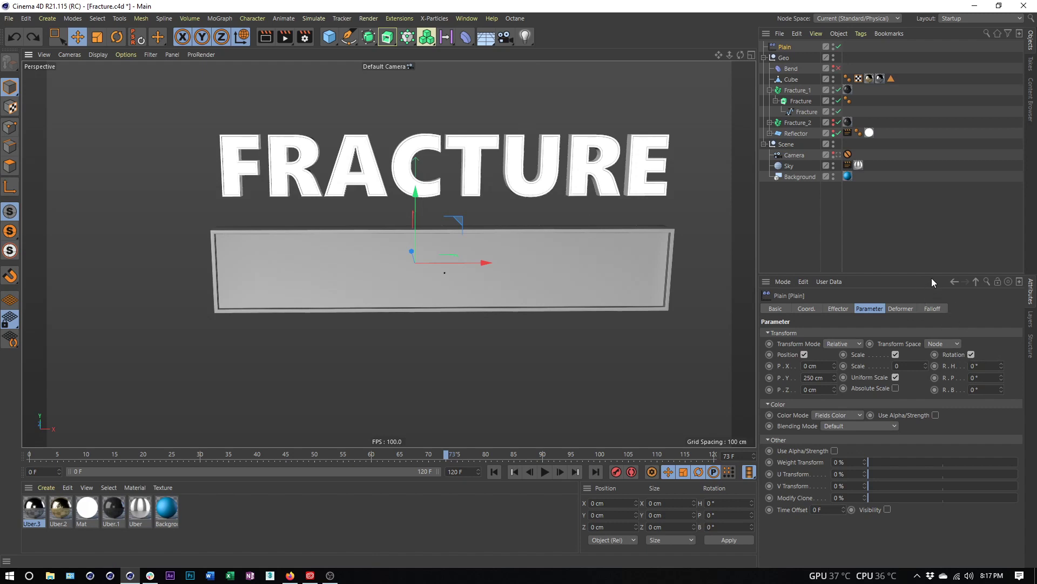
Step: Turn off the Plain effector's Rotation, restore uniform scale -1, and show its Falloff field list
{"action": "left_click", "coordinate": [971, 355]}
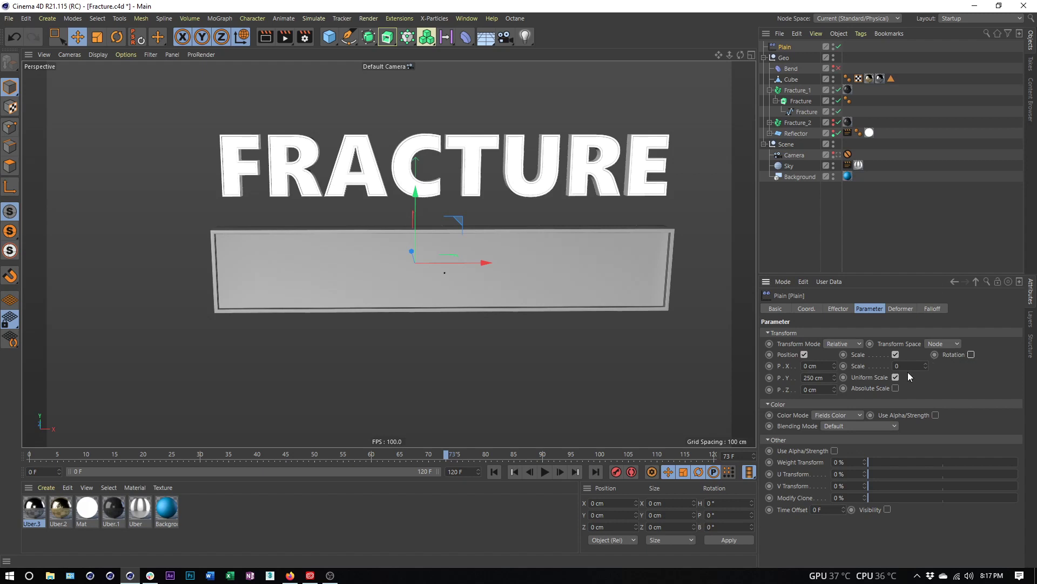
{"action": "left_click", "coordinate": [907, 367]}
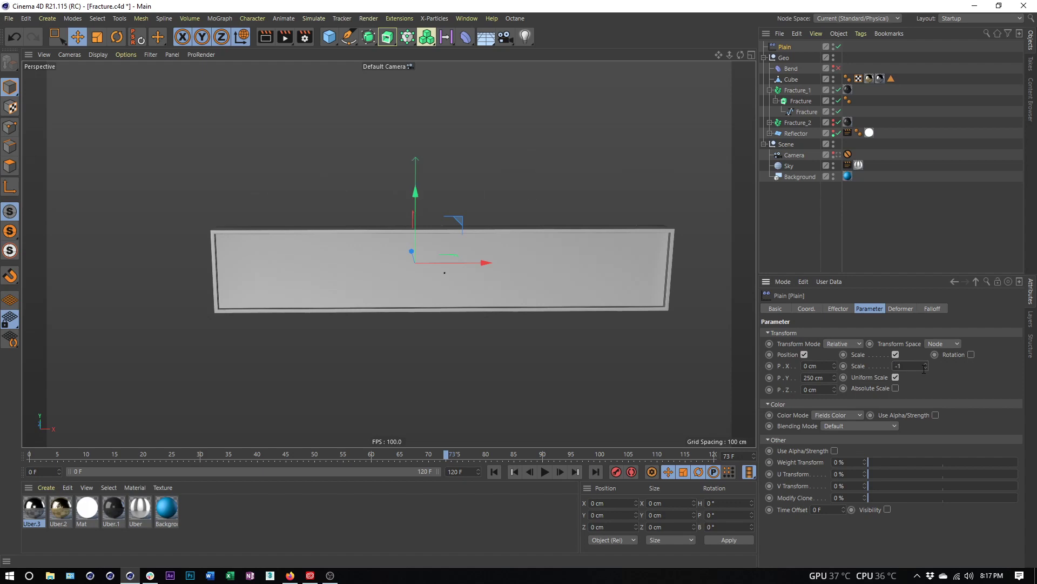
{"action": "left_click", "coordinate": [933, 308]}
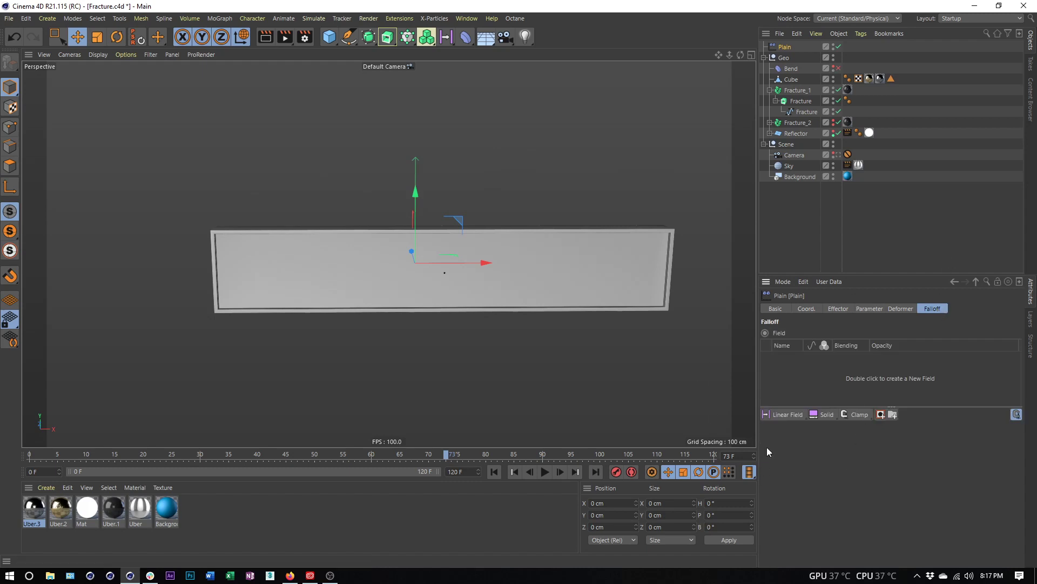
Step: Add a Linear Field to the Plain effector's falloff and move it to X 141.842 cm
{"action": "left_click", "coordinate": [788, 414]}
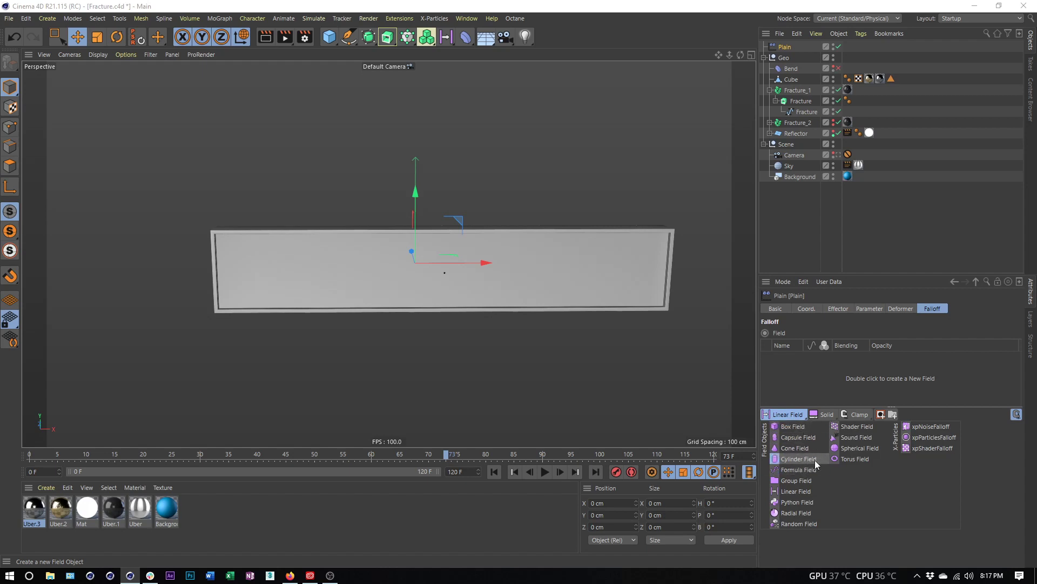
{"action": "left_click", "coordinate": [810, 489]}
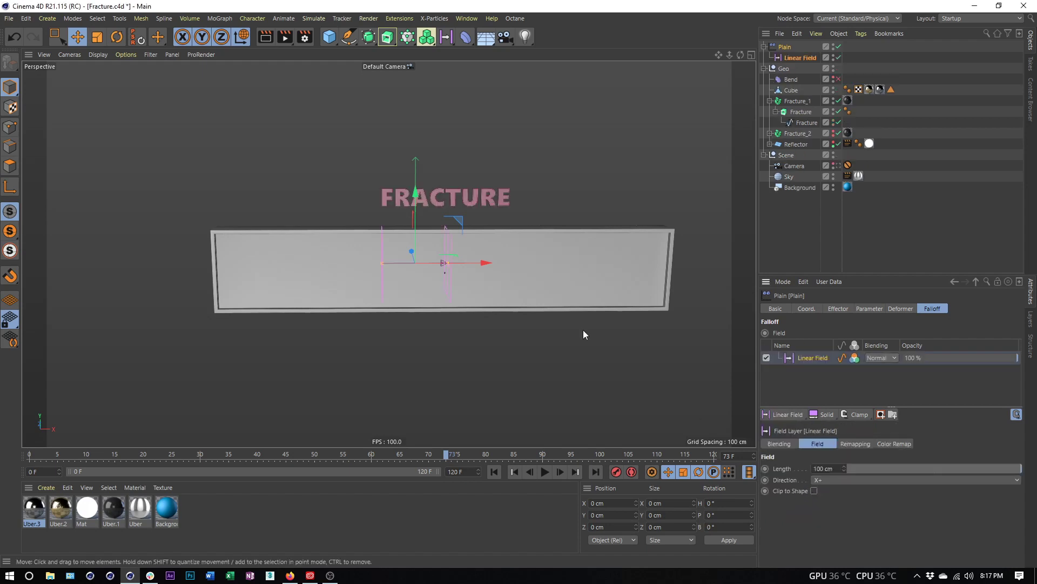
{"action": "mouse_move", "coordinate": [495, 270]}
{"action": "left_mouse_down", "text": "alt"}
{"action": "mouse_move", "coordinate": [472, 275]}
{"action": "mouse_move", "coordinate": [481, 280]}
{"action": "left_mouse_up", "text": "alt"}
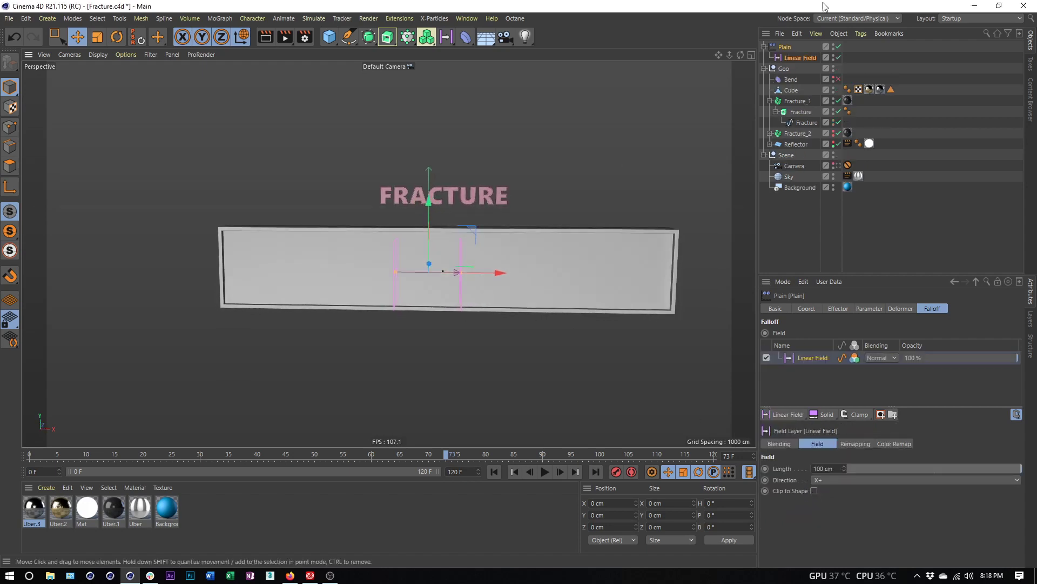
{"action": "left_click", "coordinate": [803, 58]}
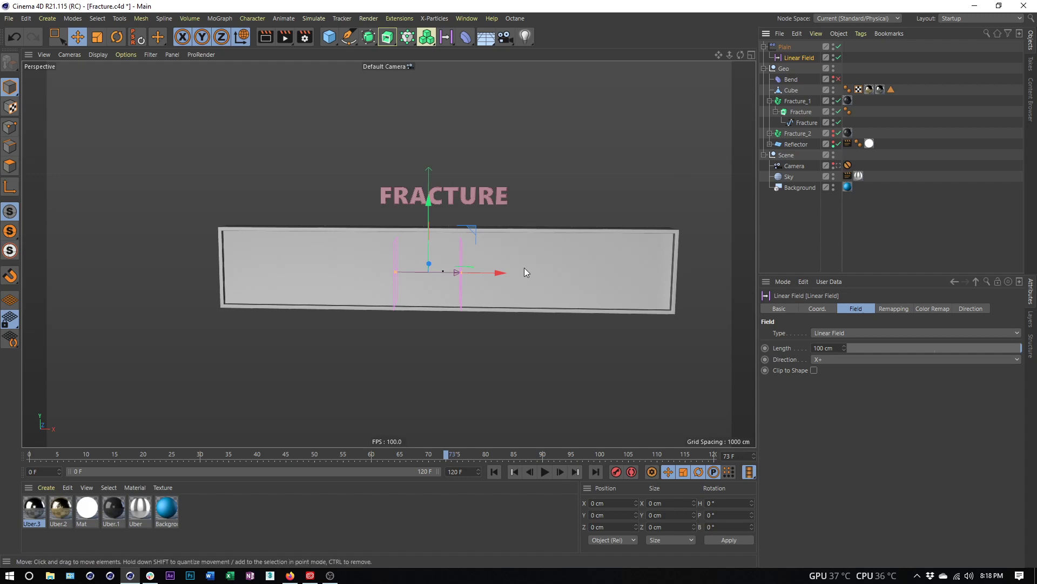
{"action": "left_click_drag", "start_coordinate": [481, 280], "coordinate": [542, 134]}
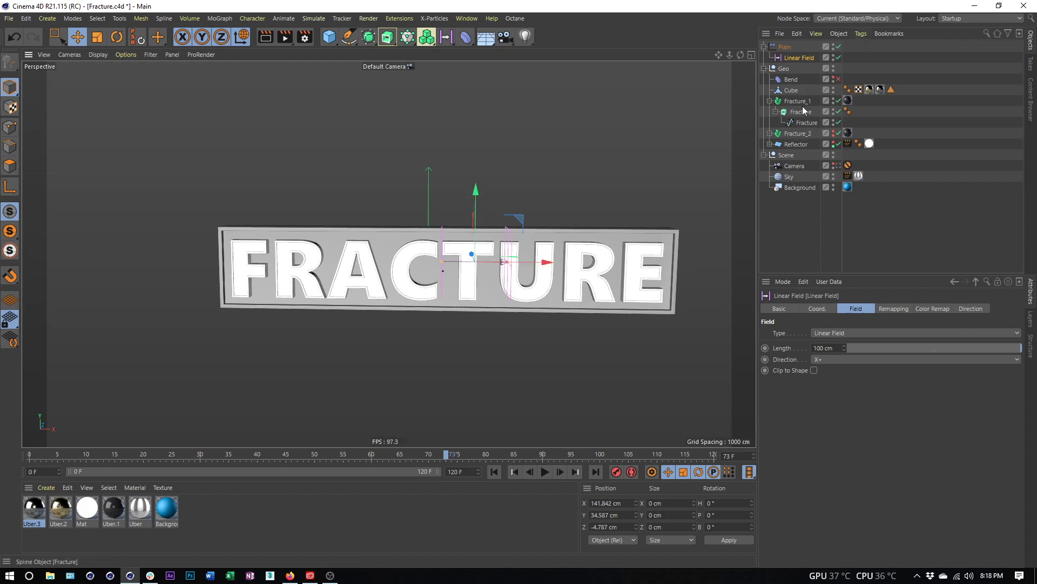
Step: Switch Fracture_1's Mode to Explode Segments so each letter reacts separately
{"action": "left_click", "coordinate": [786, 102]}
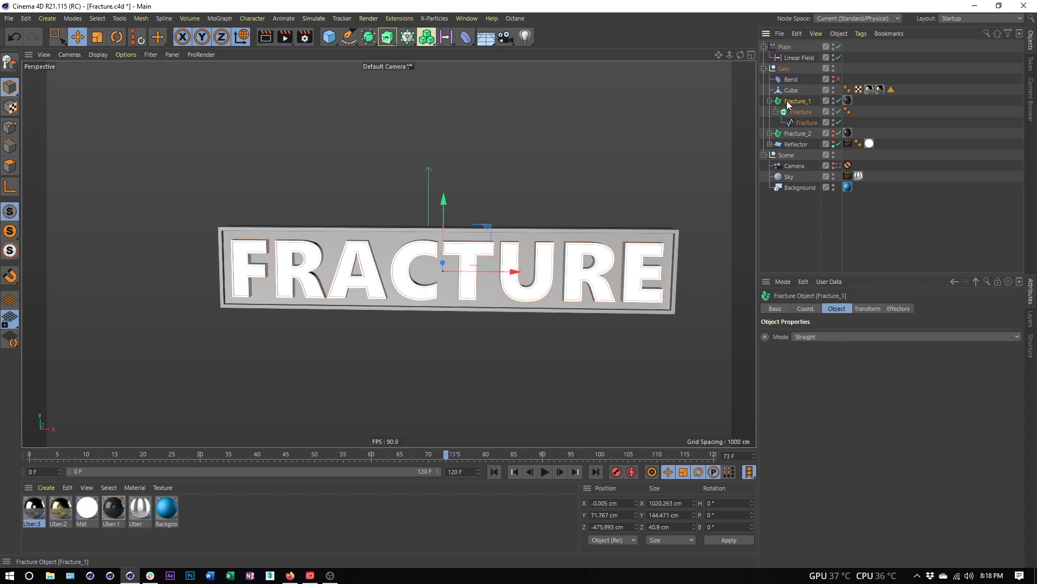
{"action": "left_click", "coordinate": [831, 307]}
{"action": "left_click", "coordinate": [828, 336]}
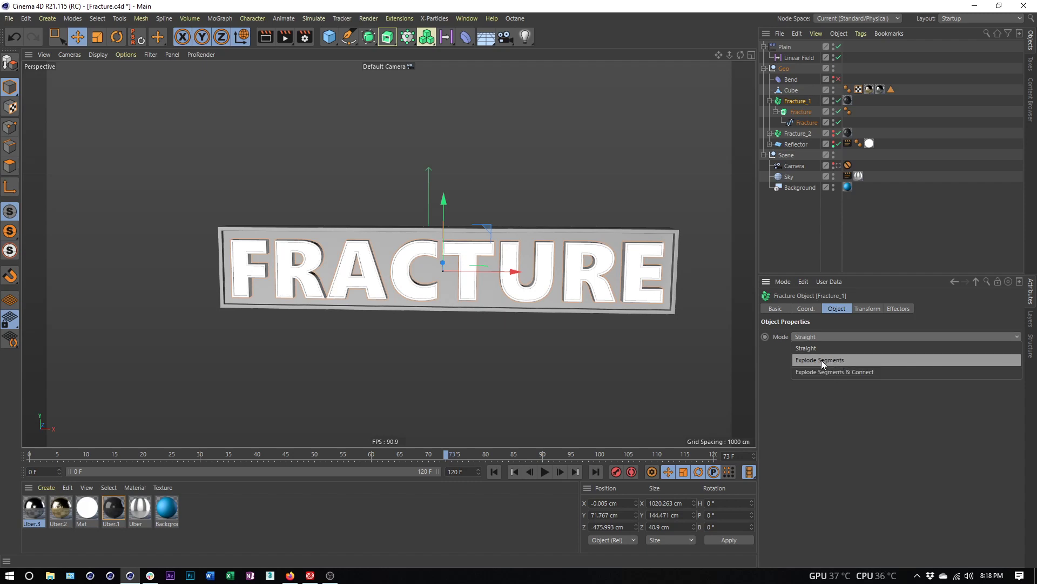
{"action": "left_click", "coordinate": [822, 361]}
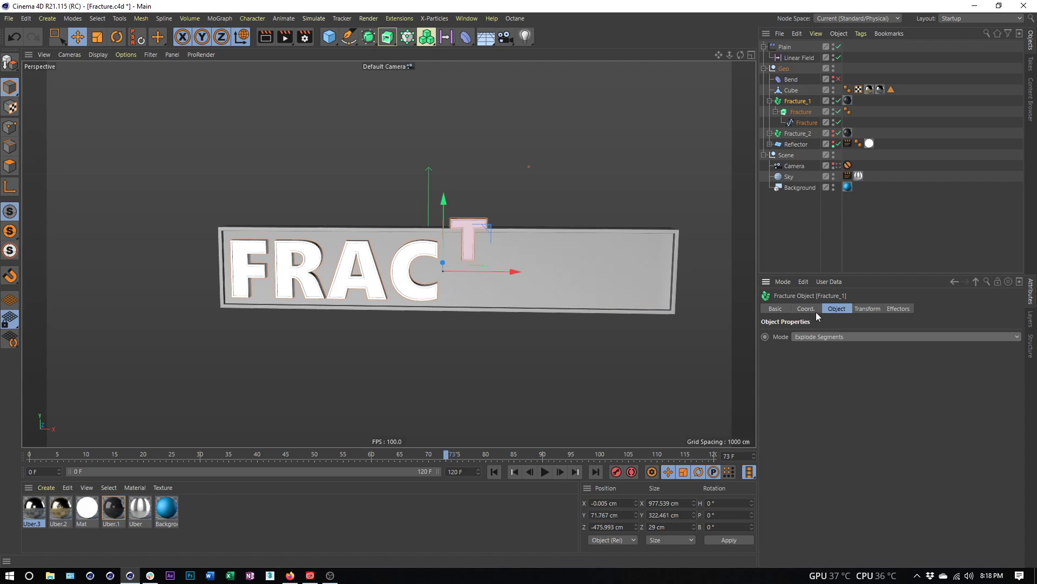
{"action": "left_click", "coordinate": [821, 335]}
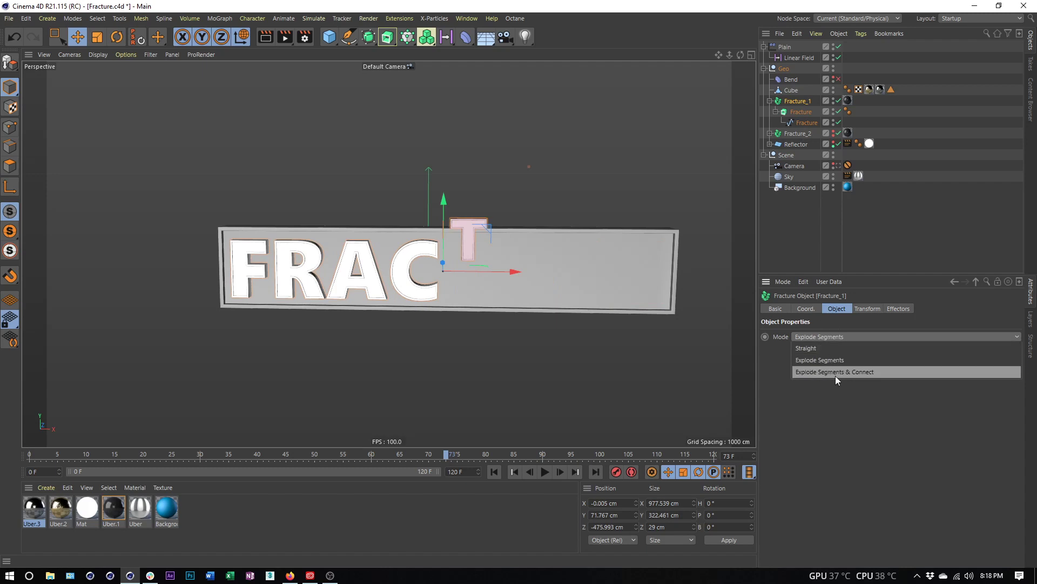
Step: Sweep the Linear Field back and forth along X, leaving it at X 61.64 cm
{"action": "left_click", "coordinate": [794, 58]}
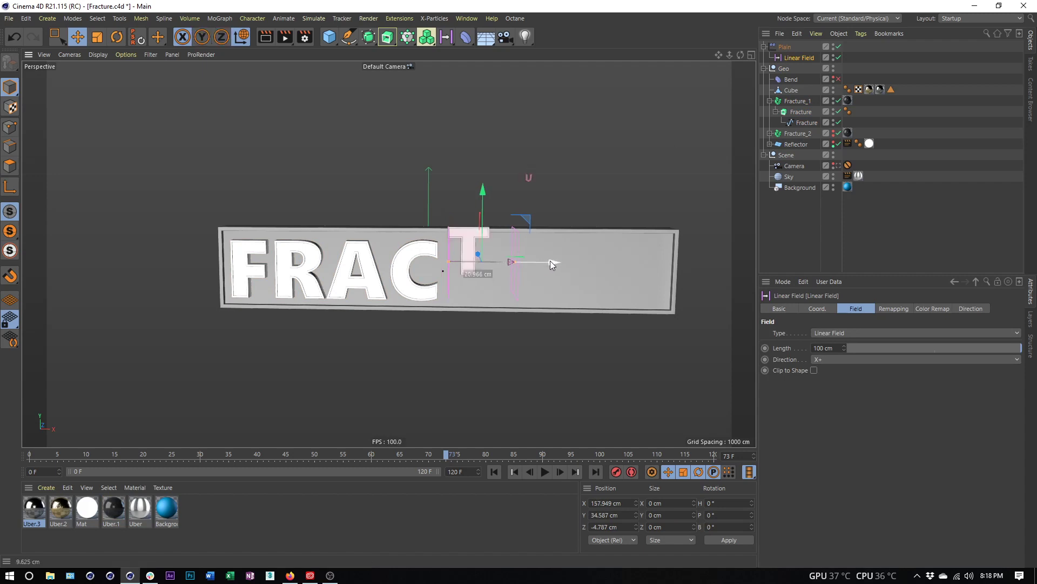
{"action": "left_click_drag", "start_coordinate": [550, 260], "coordinate": [523, 315]}
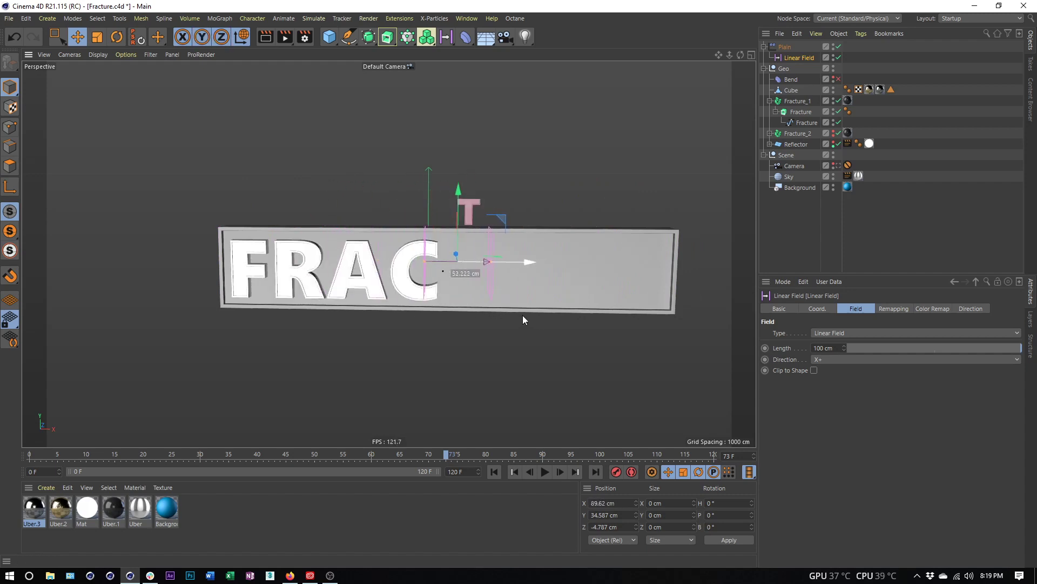
{"action": "left_click", "coordinate": [811, 309]}
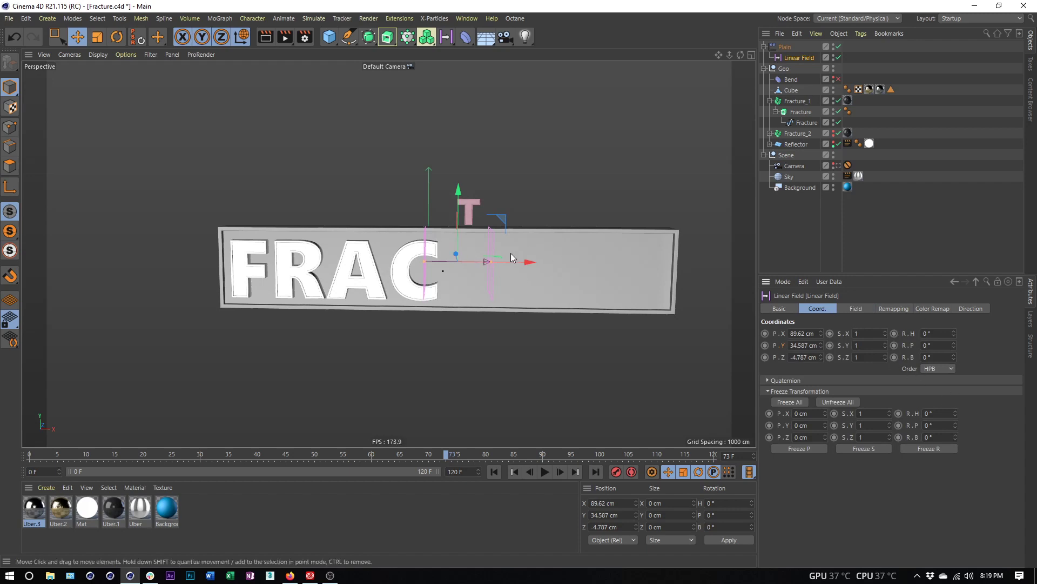
{"action": "left_click_drag", "start_coordinate": [520, 262], "coordinate": [512, 285]}
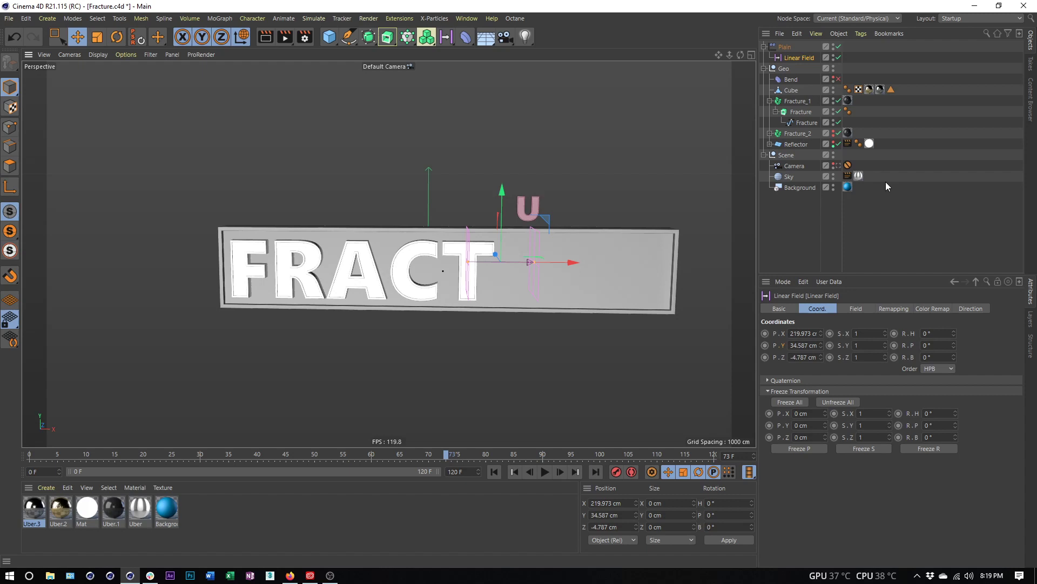
{"action": "left_click", "coordinate": [796, 102]}
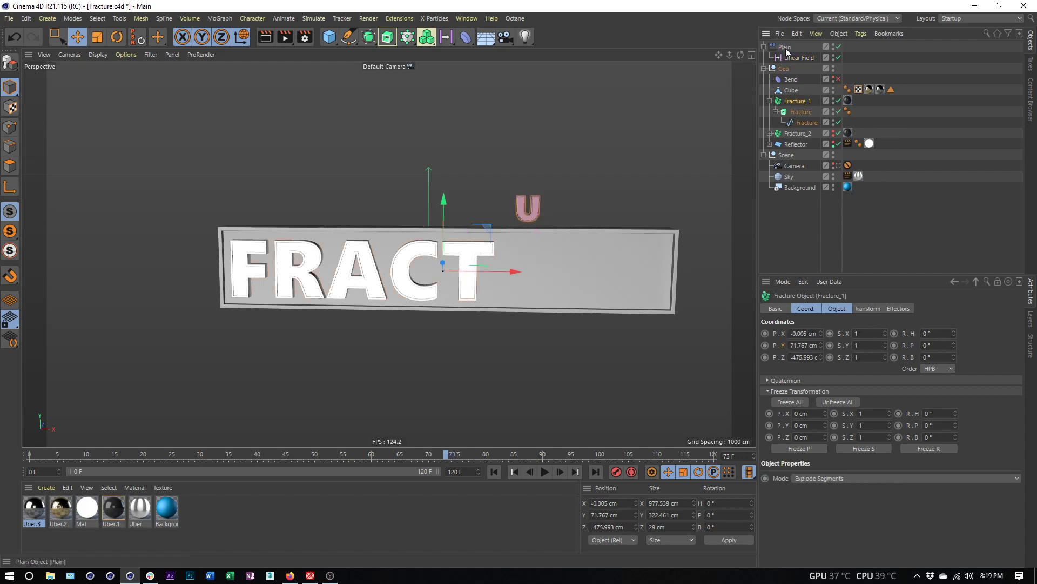
{"action": "left_click", "coordinate": [799, 59]}
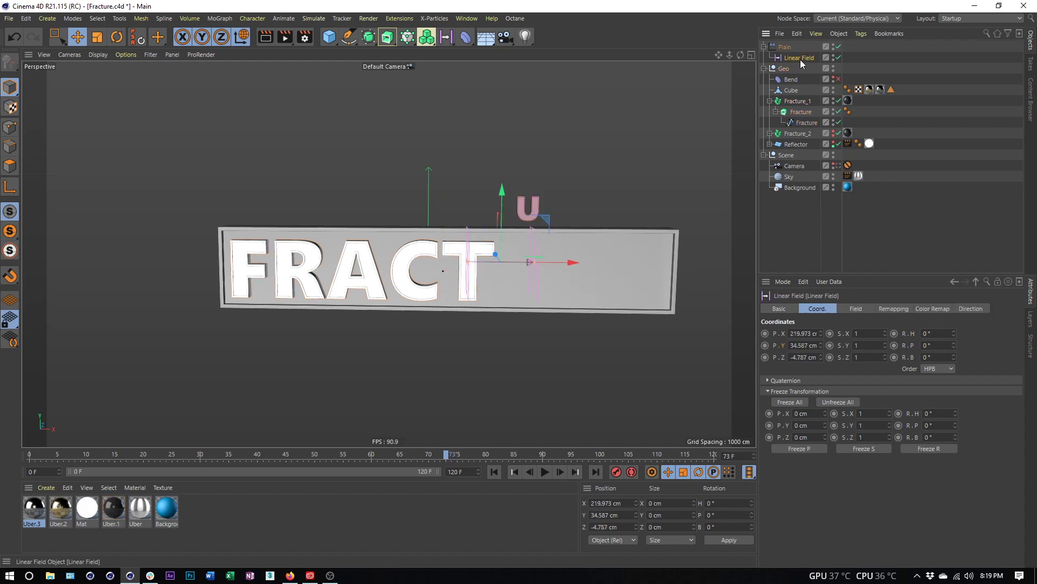
{"action": "left_click_drag", "start_coordinate": [565, 263], "coordinate": [595, 324]}
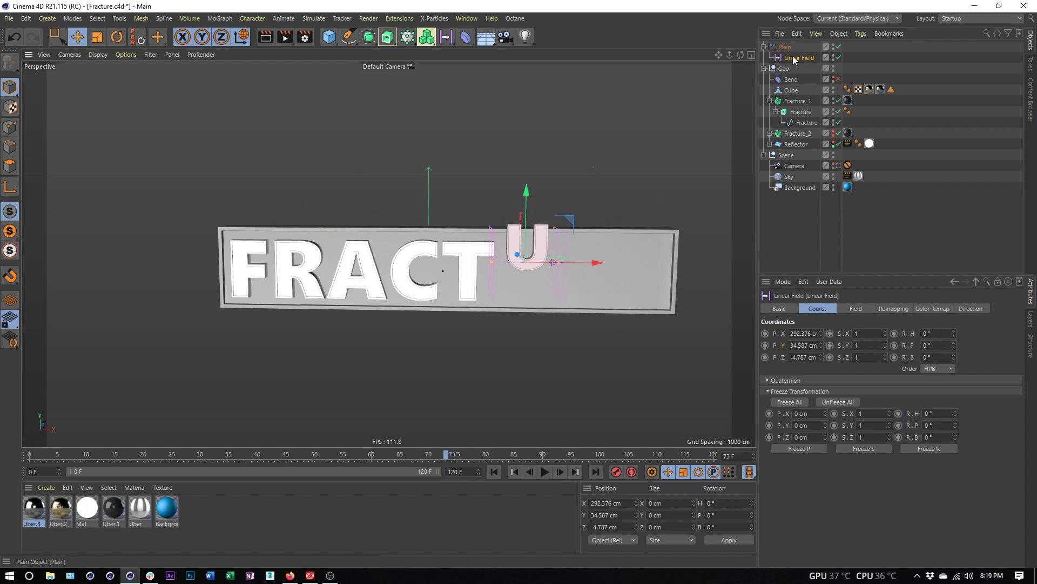
{"action": "left_click_drag", "start_coordinate": [594, 269], "coordinate": [520, 295]}
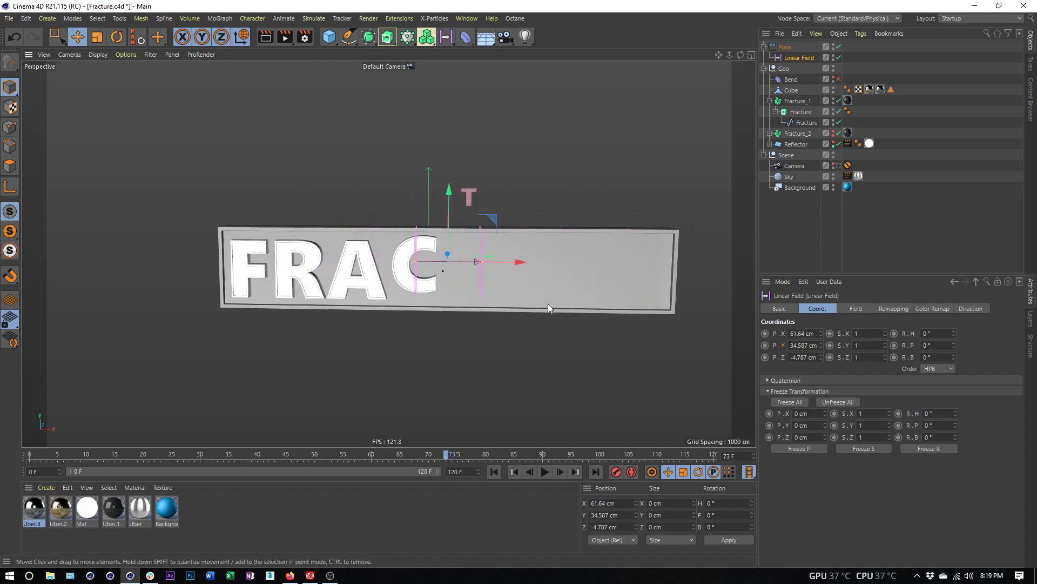
Step: Set the Linear Field's Length to 319 cm and move it in Z and to X 309.165 cm
{"action": "left_click", "coordinate": [860, 309]}
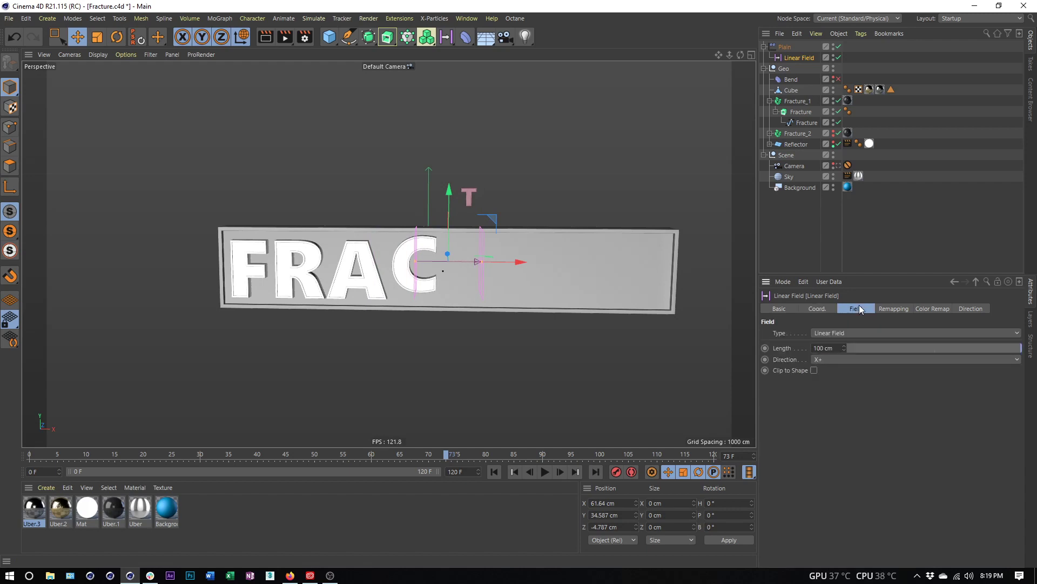
{"action": "left_click_drag", "start_coordinate": [514, 261], "coordinate": [311, 251]}
{"action": "left_click_drag", "start_coordinate": [361, 211], "coordinate": [340, 297], "text": "alt"}
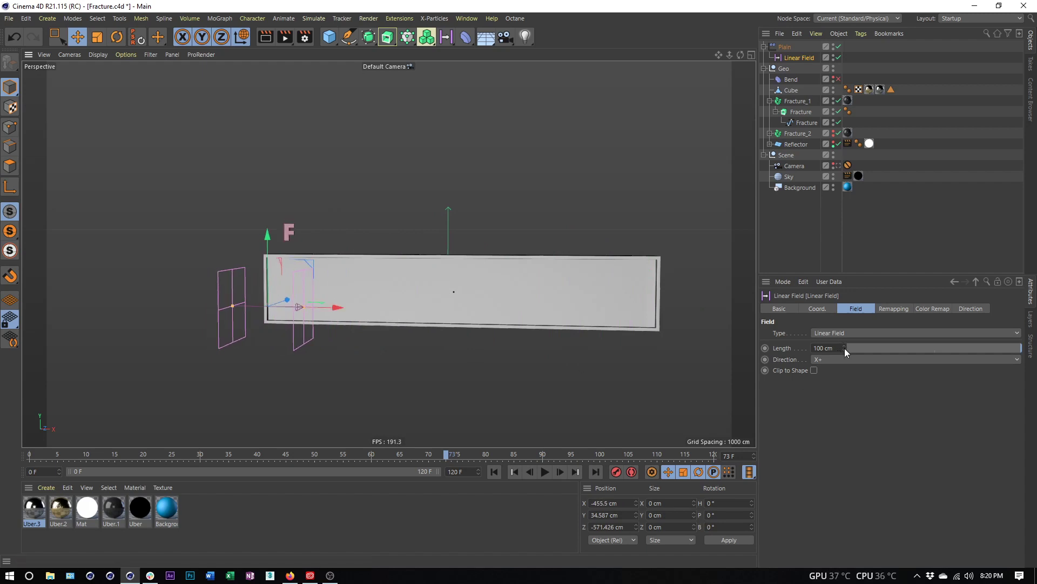
{"action": "left_click_drag", "start_coordinate": [845, 348], "coordinate": [963, 348]}
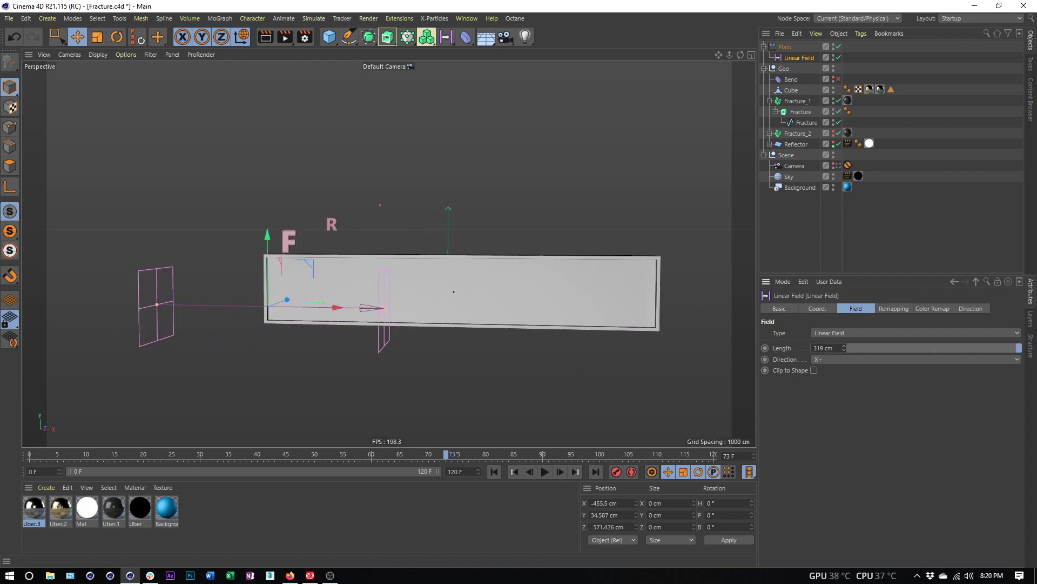
{"action": "left_click_drag", "start_coordinate": [328, 314], "coordinate": [438, 326]}
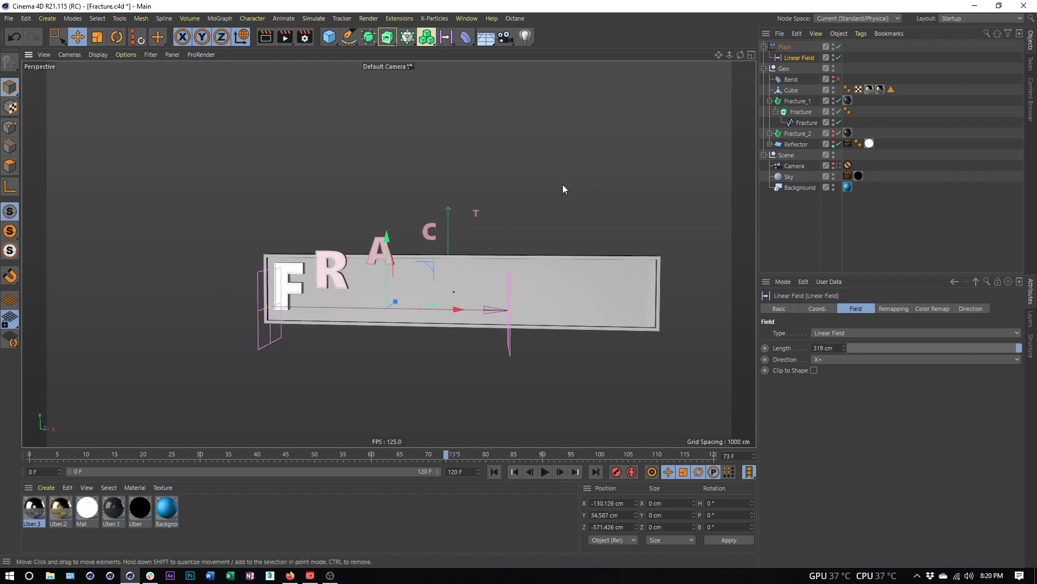
{"action": "mouse_move", "coordinate": [329, 283]}
{"action": "left_mouse_down", "text": "alt"}
{"action": "mouse_move", "coordinate": [345, 341]}
{"action": "mouse_move", "coordinate": [335, 287]}
{"action": "left_mouse_up", "text": "alt"}
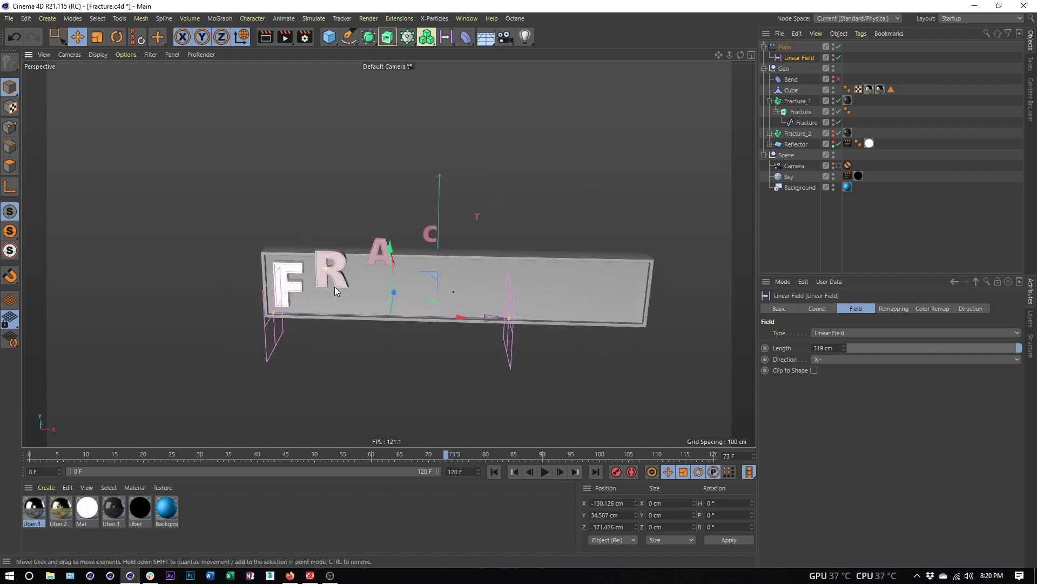
{"action": "key", "text": "ctrl+shift+z"}
{"action": "left_click_drag", "start_coordinate": [458, 310], "coordinate": [618, 412]}
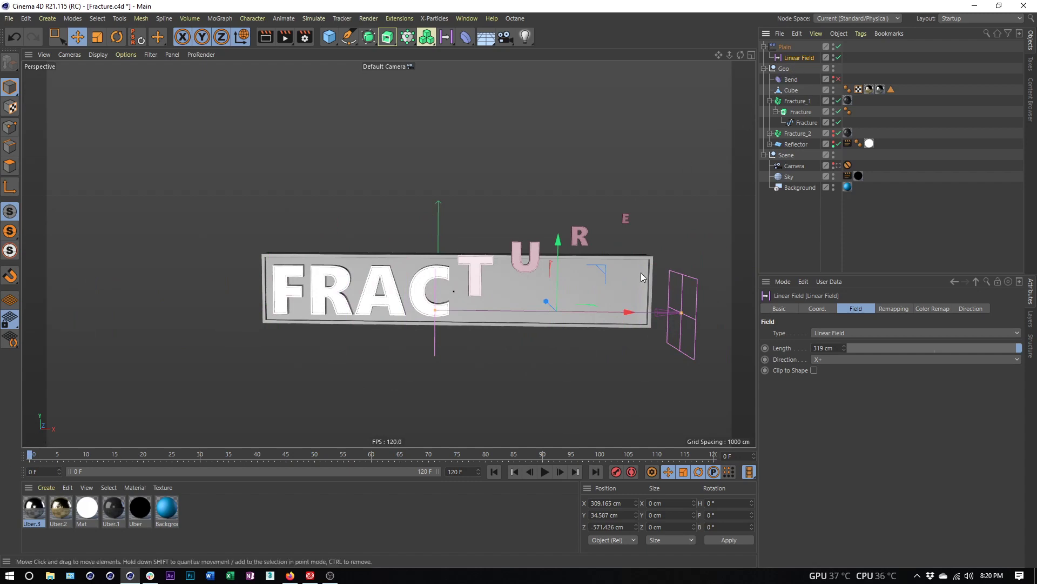
Step: Slide the Linear Field left to X -818.915 cm and keyframe its X position at frame 0
{"action": "left_click_drag", "start_coordinate": [618, 310], "coordinate": [198, 319]}
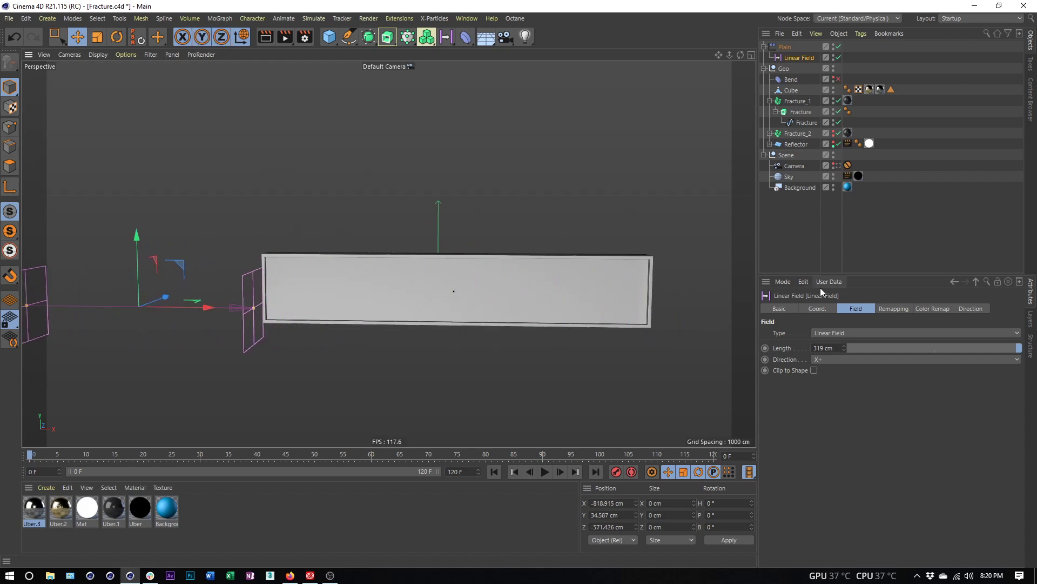
{"action": "left_click", "coordinate": [816, 309]}
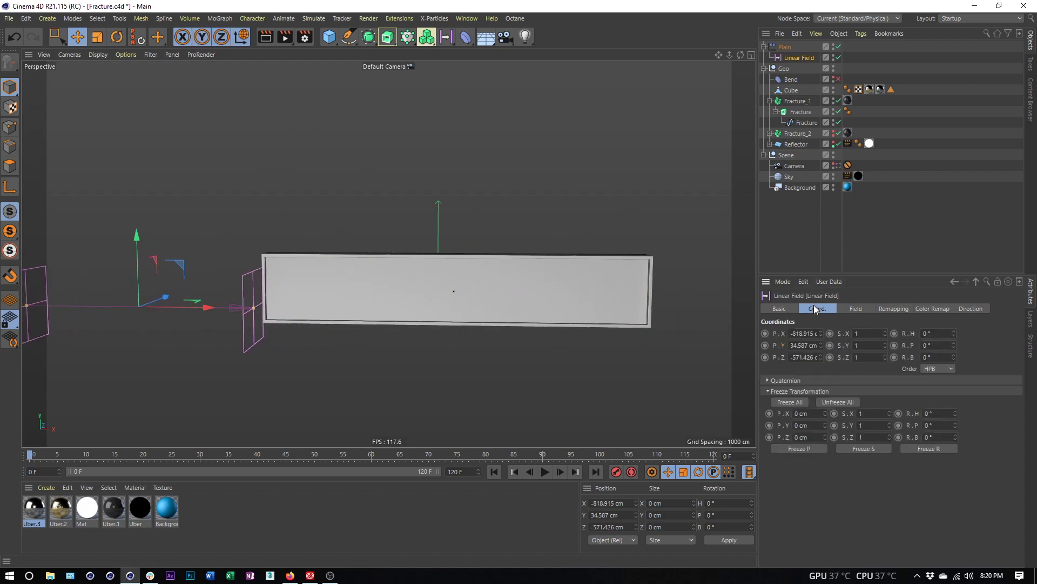
{"action": "left_click", "coordinate": [765, 333]}
Step: At frame 50, move the field right over the text, keyframe X, and play back the assembly
{"action": "left_click_drag", "start_coordinate": [29, 458], "coordinate": [177, 465]}
{"action": "left_click_drag", "start_coordinate": [206, 312], "coordinate": [831, 424]}
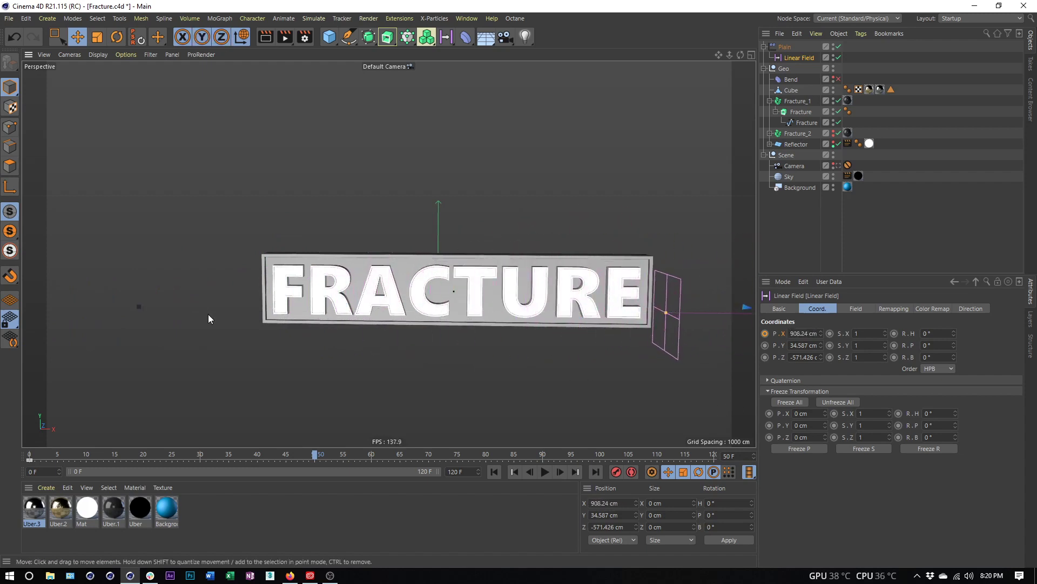
{"action": "left_click", "coordinate": [765, 333]}
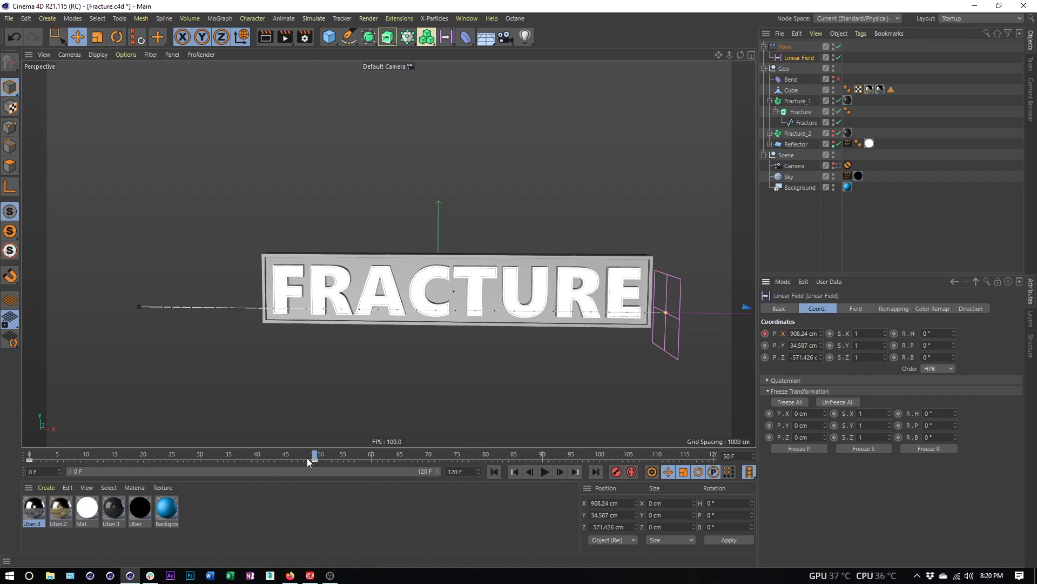
{"action": "left_click_drag", "start_coordinate": [316, 455], "coordinate": [1, 450]}
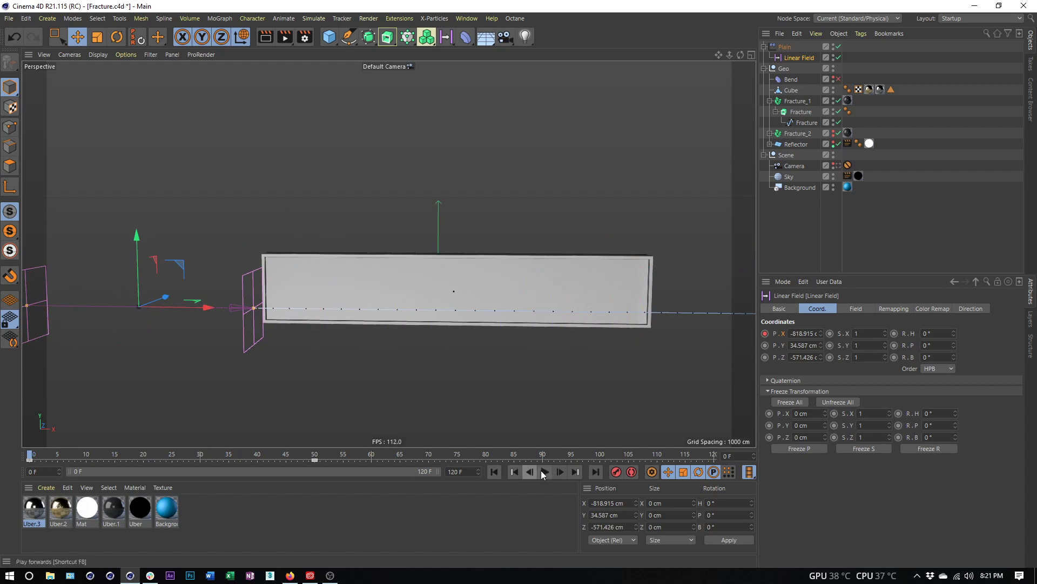
{"action": "left_click", "coordinate": [545, 472]}
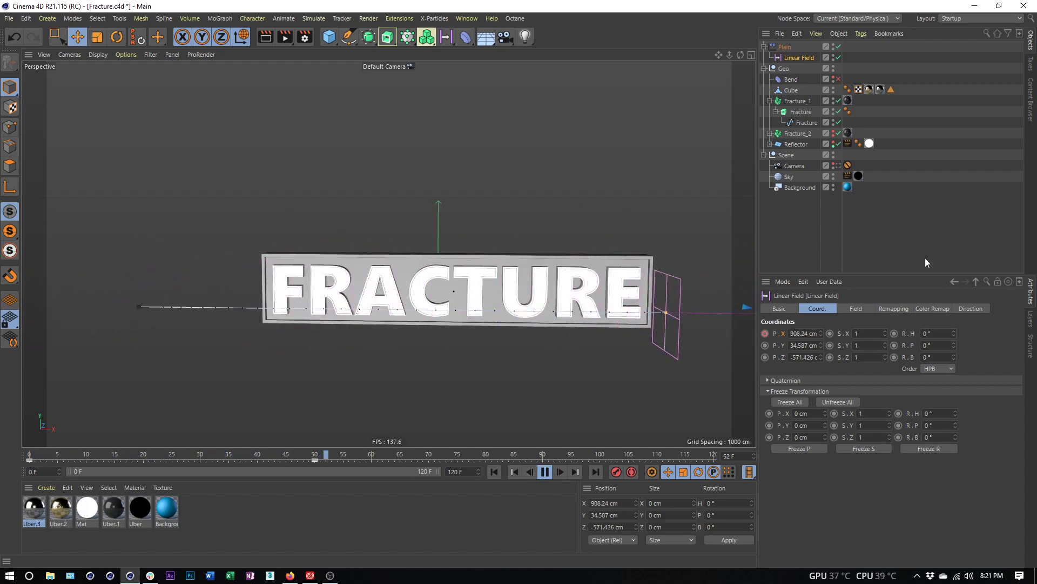
{"action": "left_click", "coordinate": [863, 232]}
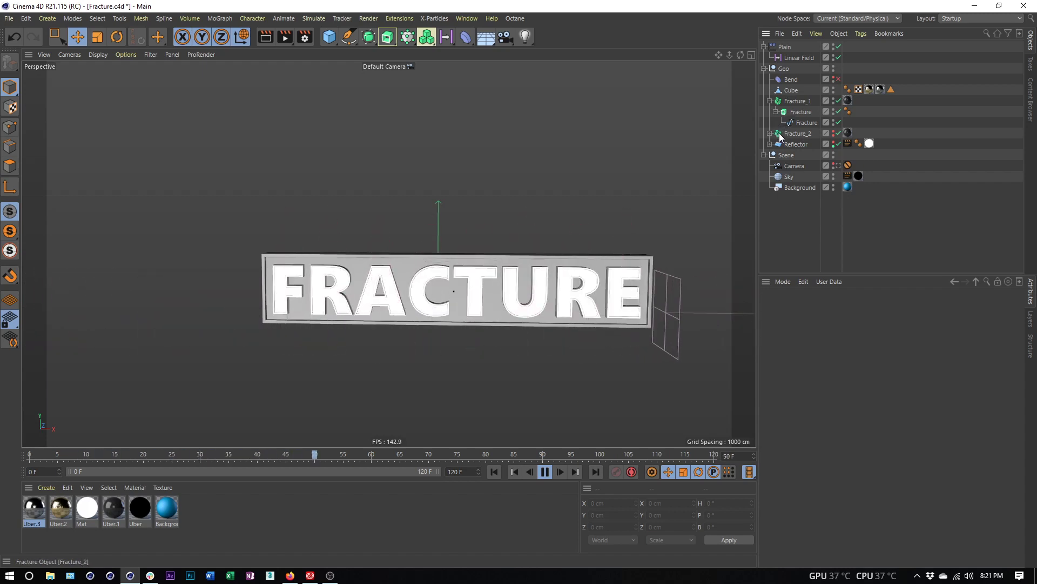
Step: Show the Linear Field's Remapping settings, stop playback and scrub back to letters mid-assembly
{"action": "left_click", "coordinate": [790, 57]}
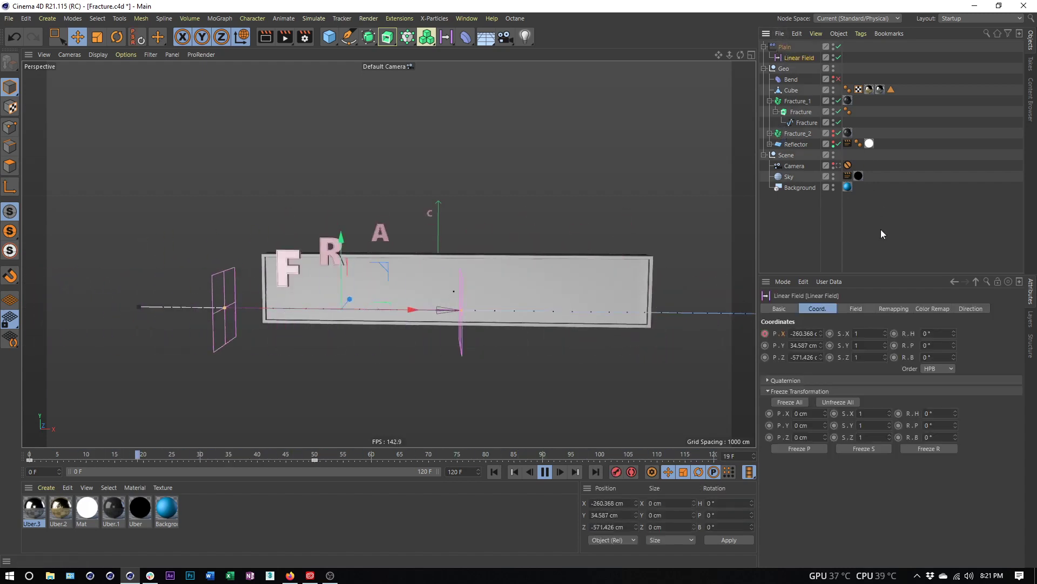
{"action": "left_click", "coordinate": [895, 308]}
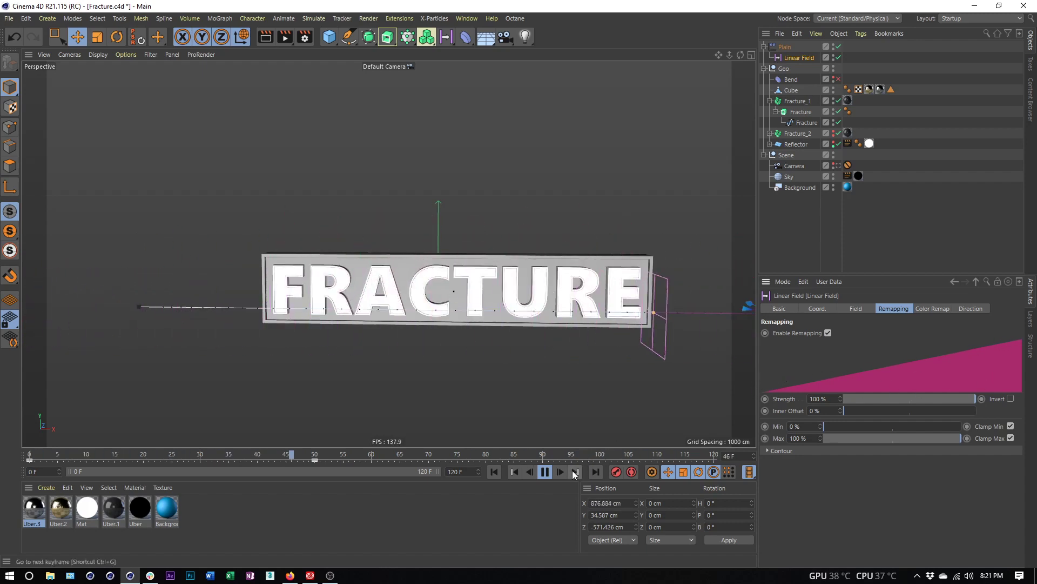
{"action": "left_click", "coordinate": [545, 471]}
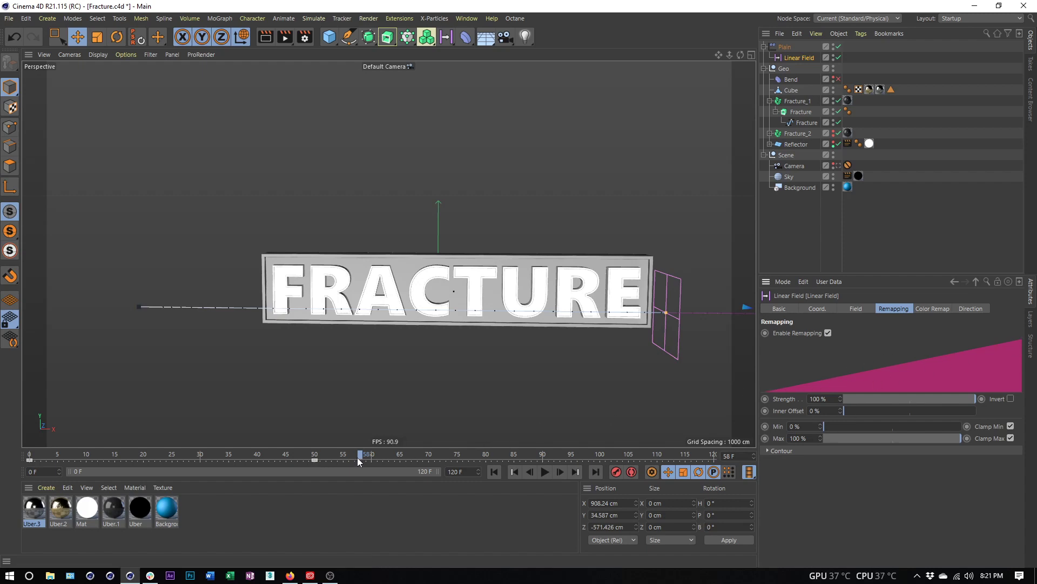
{"action": "left_click_drag", "start_coordinate": [356, 455], "coordinate": [161, 462]}
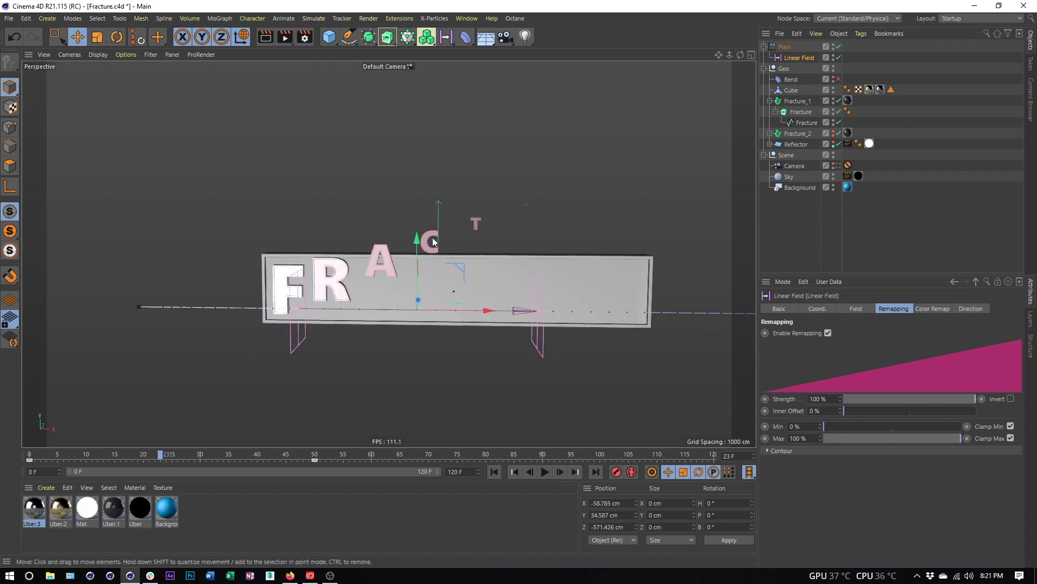
Step: Expand Contour and set Contour Mode to Quadratic, shortening the timeline preview range
{"action": "left_click", "coordinate": [769, 450]}
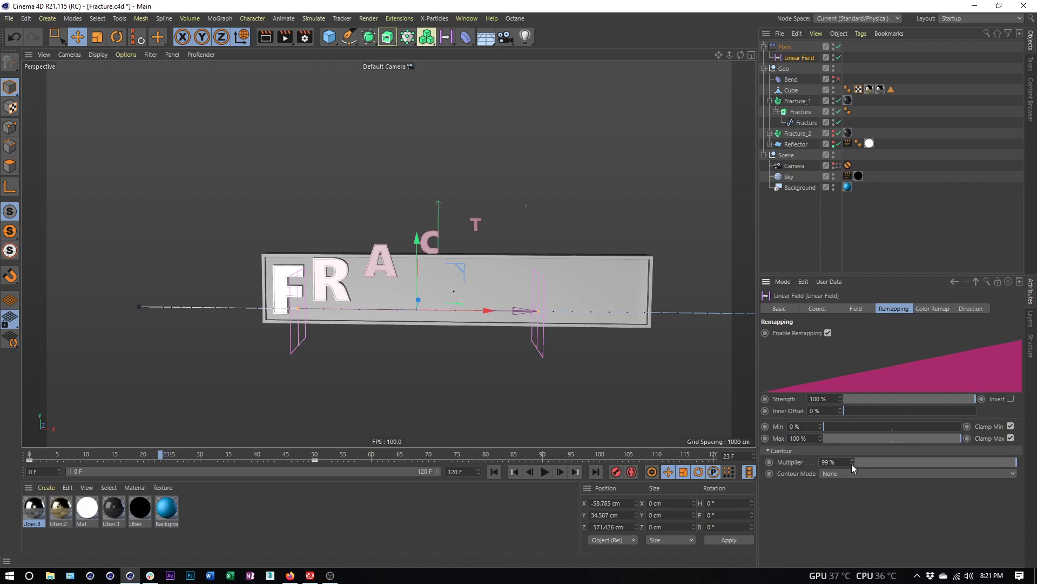
{"action": "left_click", "coordinate": [842, 473]}
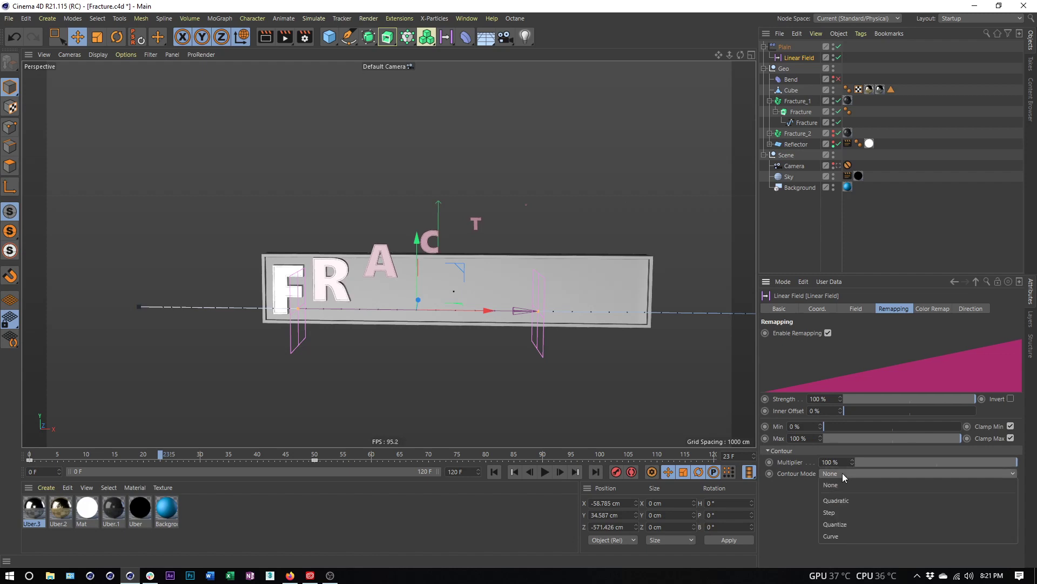
{"action": "left_click", "coordinate": [833, 497]}
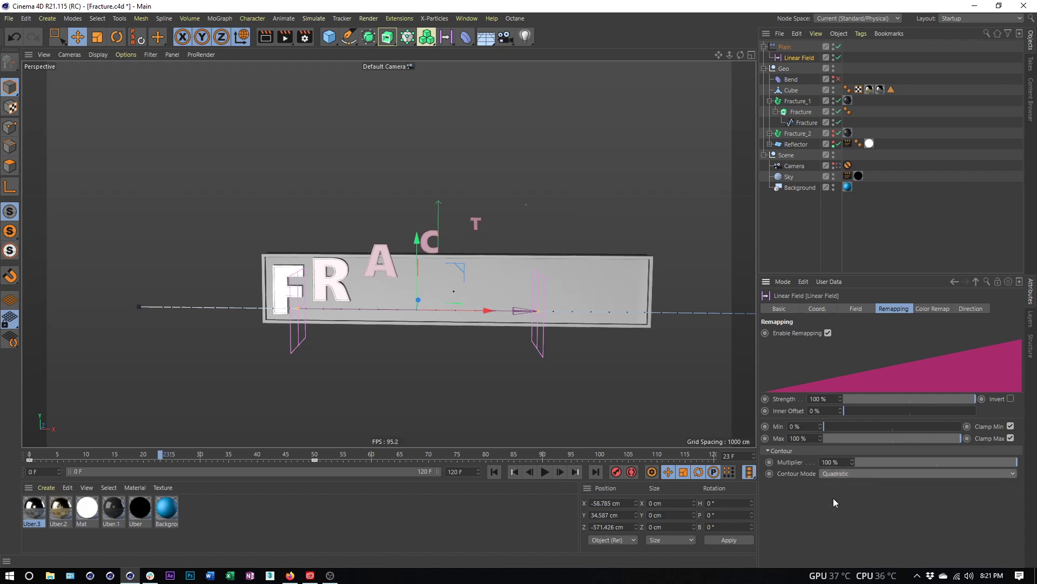
{"action": "left_click_drag", "start_coordinate": [431, 471], "coordinate": [256, 471]}
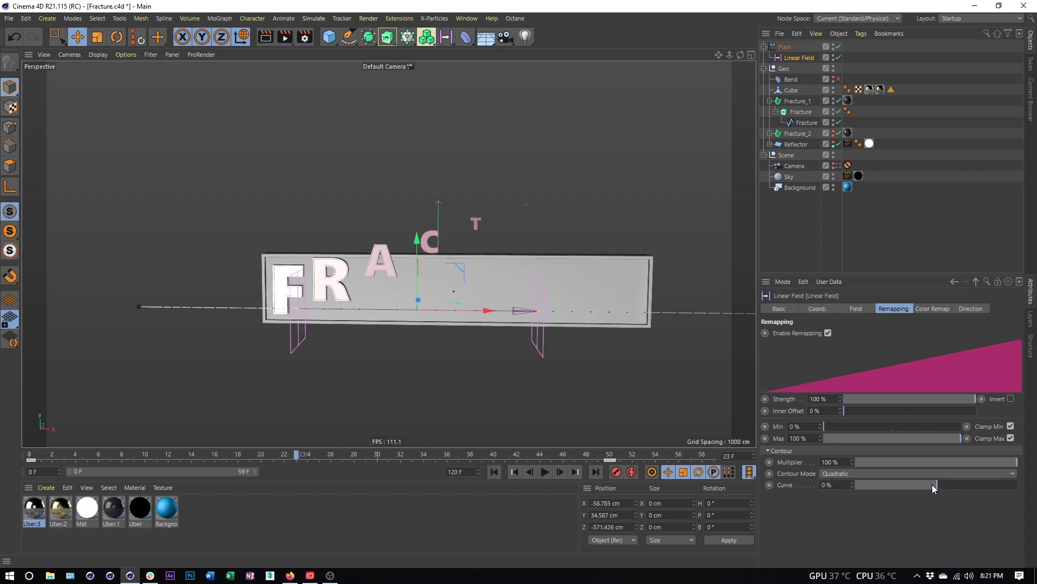
{"action": "left_click_drag", "start_coordinate": [936, 486], "coordinate": [886, 486]}
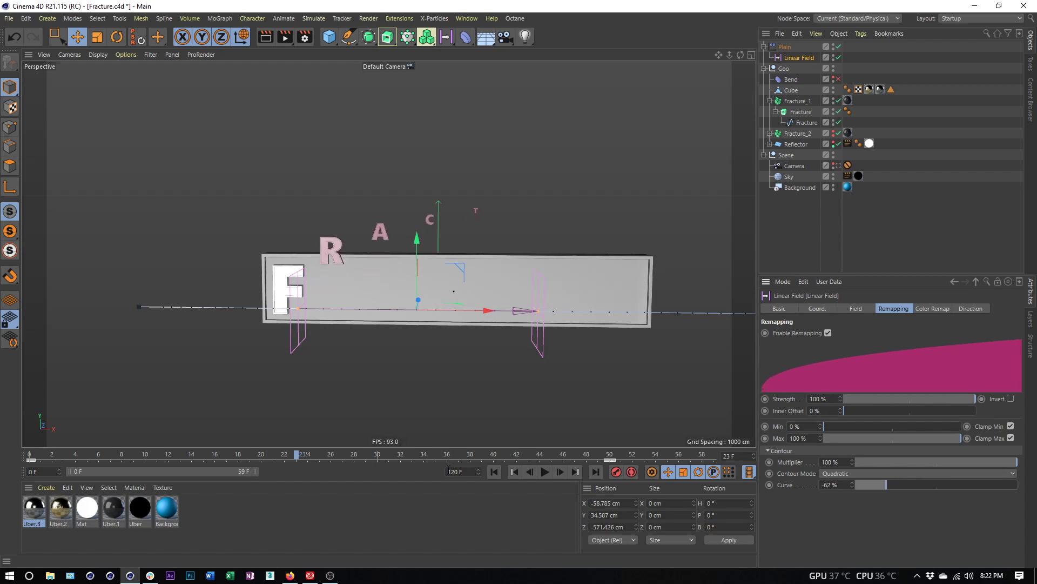
Step: Preview from the start, then raise the contour Curve to 52% and replay
{"action": "left_click", "coordinate": [494, 471]}
{"action": "left_click", "coordinate": [544, 471]}
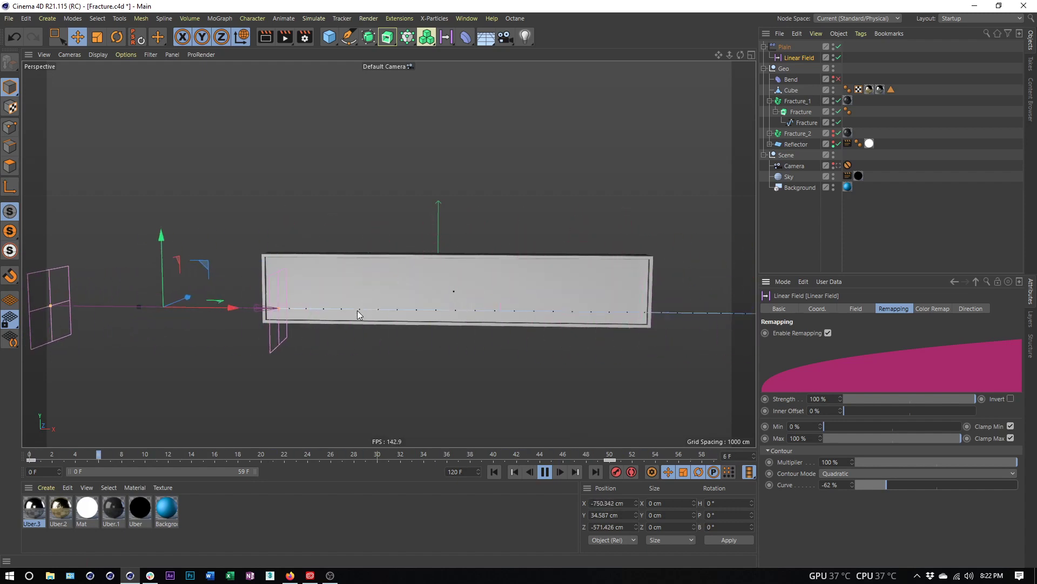
{"action": "left_click", "coordinate": [545, 472]}
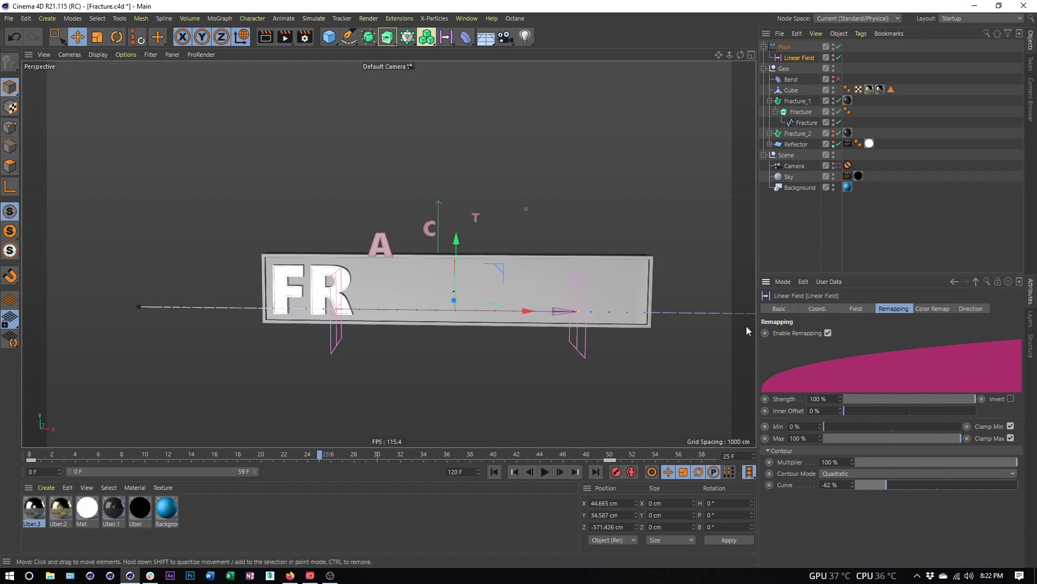
{"action": "left_click_drag", "start_coordinate": [886, 487], "coordinate": [980, 497]}
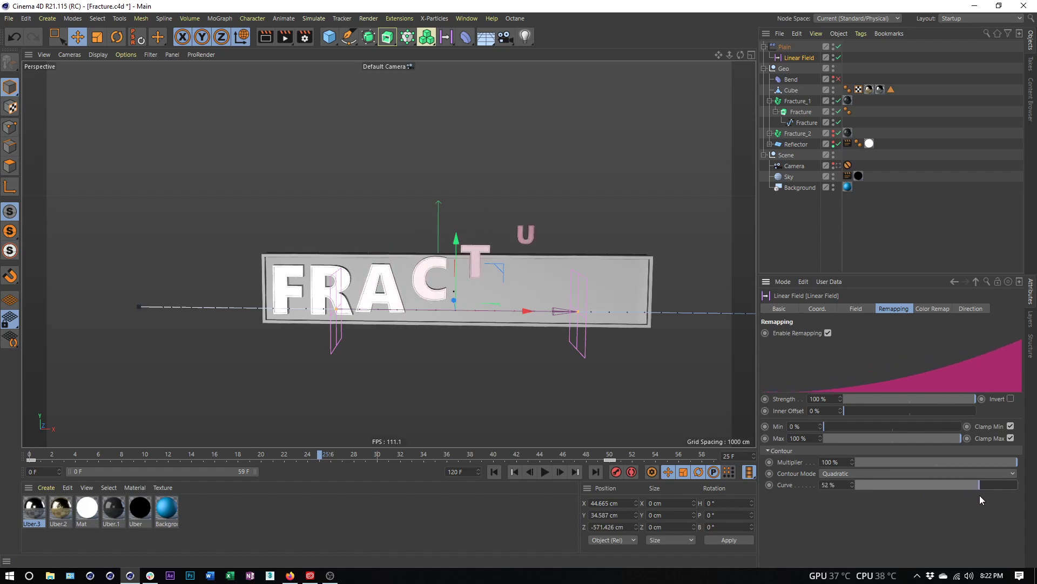
{"action": "left_click", "coordinate": [545, 472]}
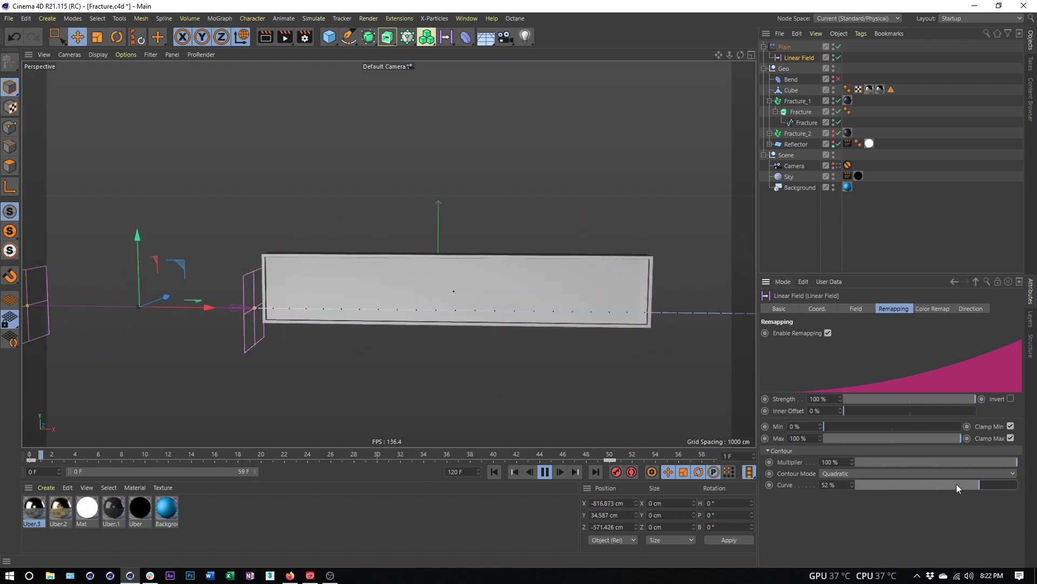
Step: Switch the contour to Step mode with 4 steps and preview the stepped assembly
{"action": "left_click", "coordinate": [835, 472]}
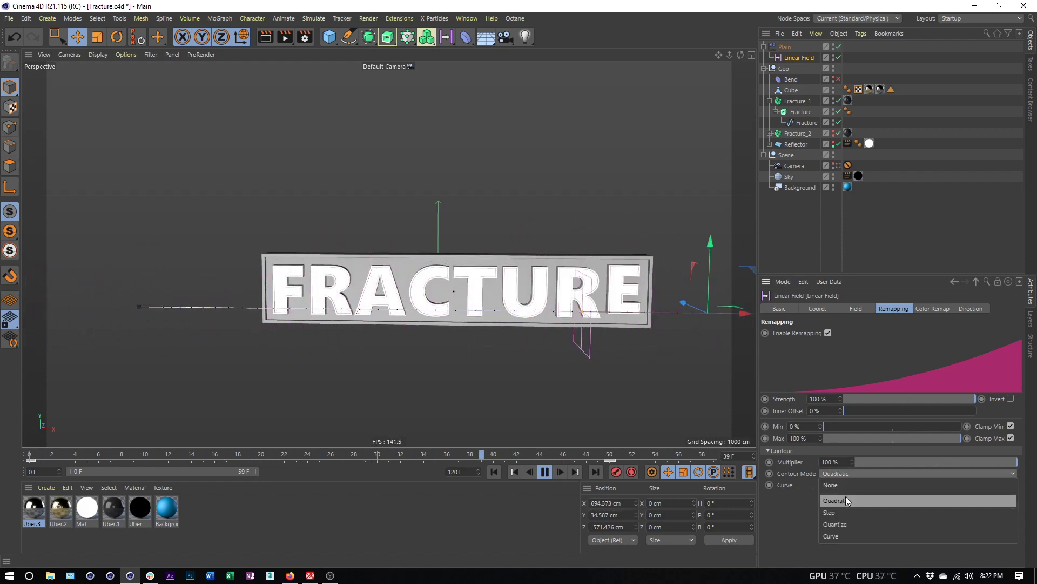
{"action": "left_click", "coordinate": [846, 511]}
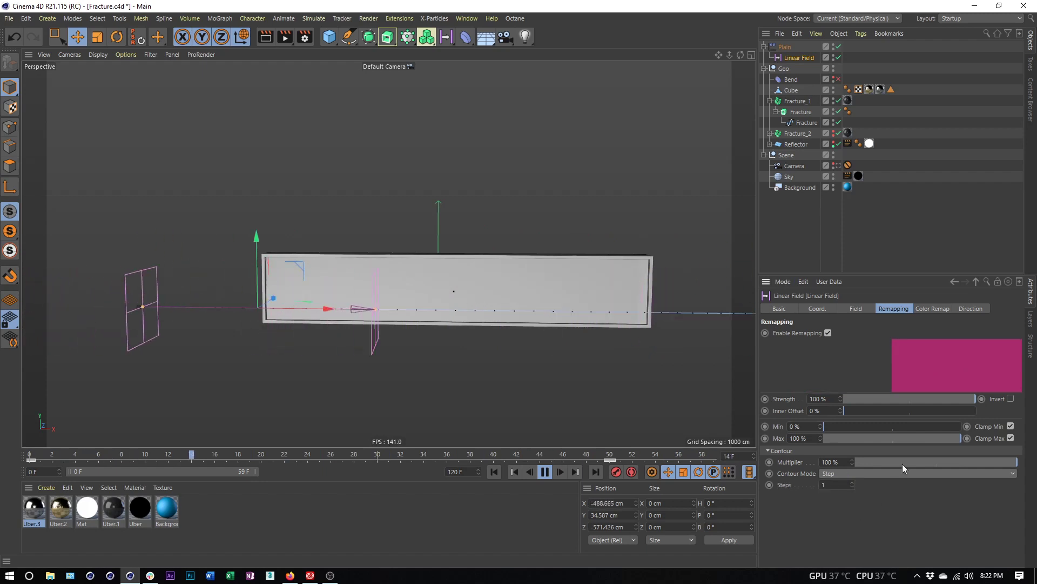
{"action": "left_click", "coordinate": [853, 482]}
{"action": "left_click", "coordinate": [853, 483]}
{"action": "left_click", "coordinate": [853, 483]}
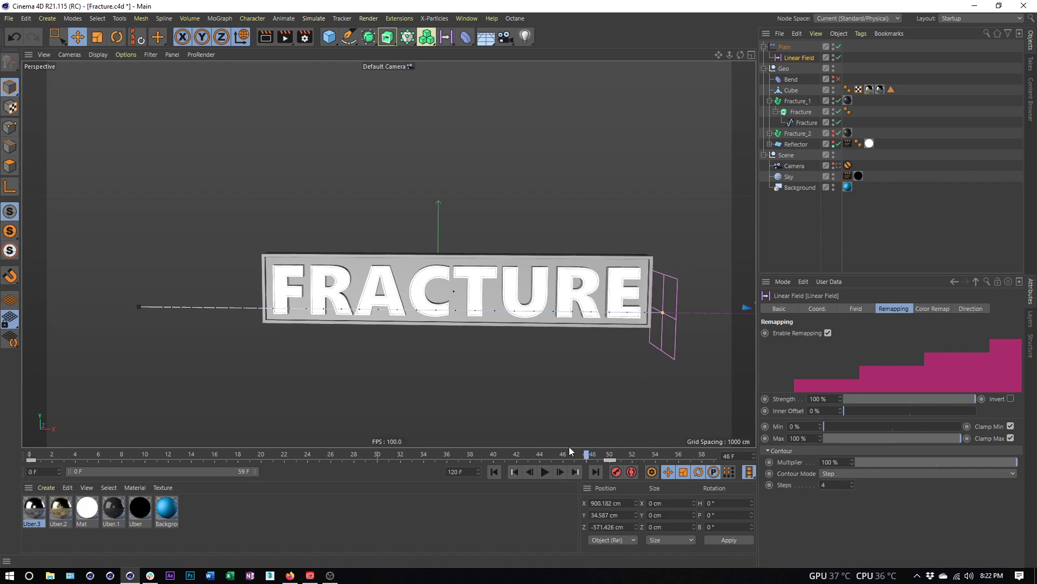
{"action": "left_click_drag", "start_coordinate": [570, 454], "coordinate": [332, 456]}
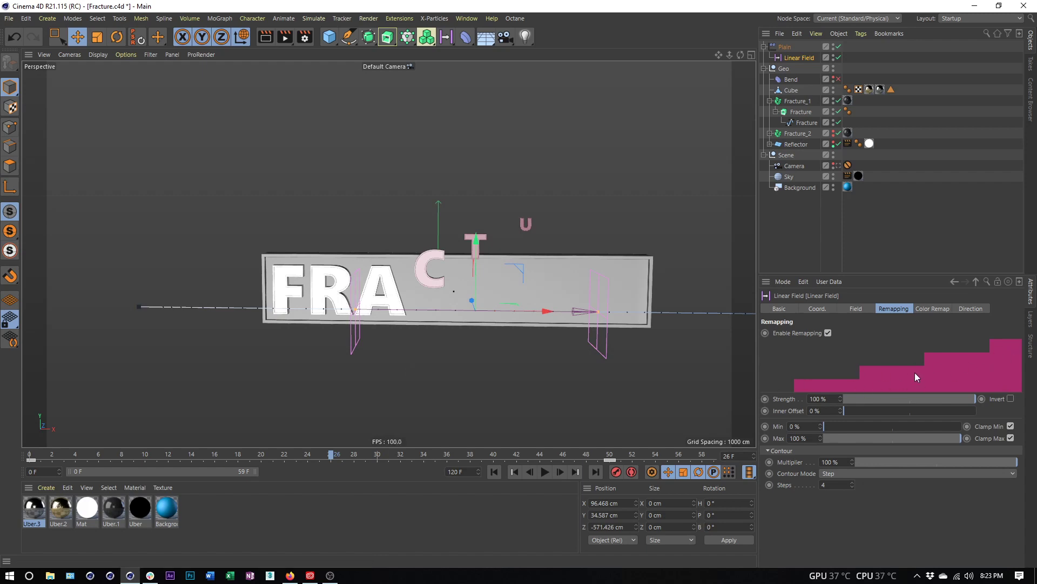
{"action": "left_click", "coordinate": [545, 471]}
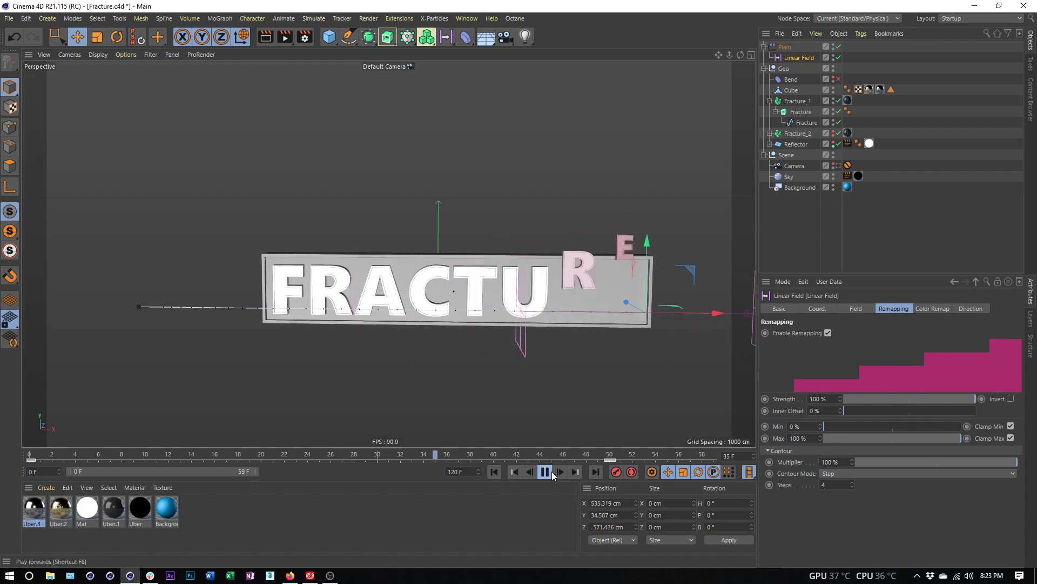
Step: Try 3 and 2 steps, then switch the contour to Quantize with 5 steps
{"action": "left_click", "coordinate": [851, 486]}
{"action": "left_click", "coordinate": [851, 487]}
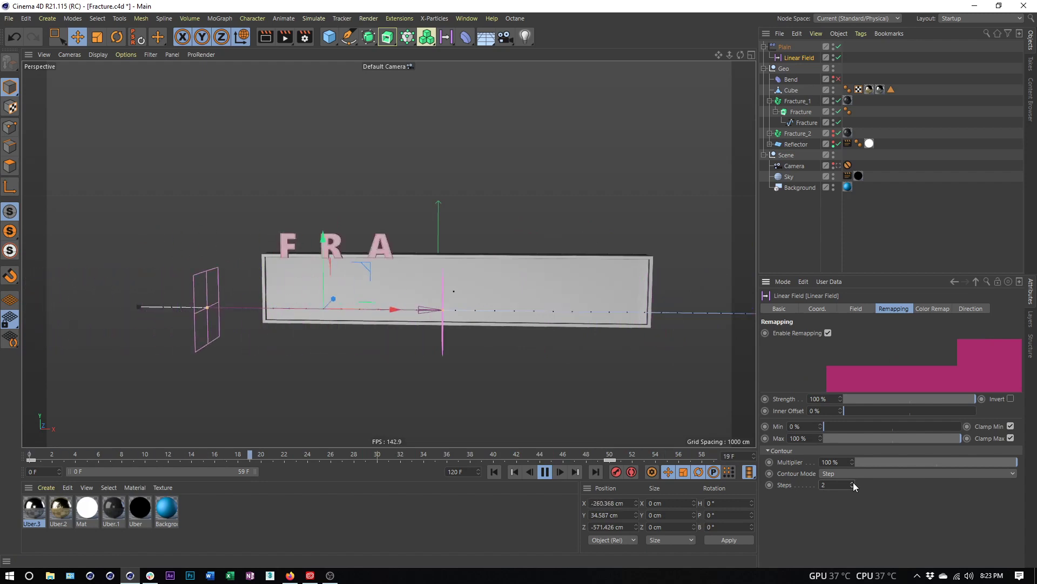
{"action": "left_click", "coordinate": [853, 482]}
{"action": "left_click", "coordinate": [853, 482]}
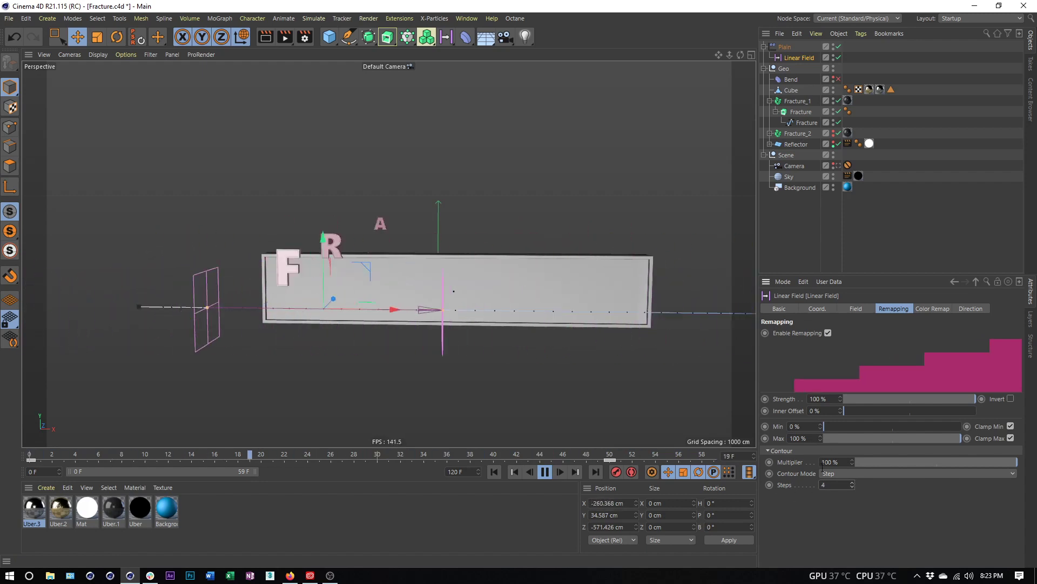
{"action": "left_click", "coordinate": [848, 474]}
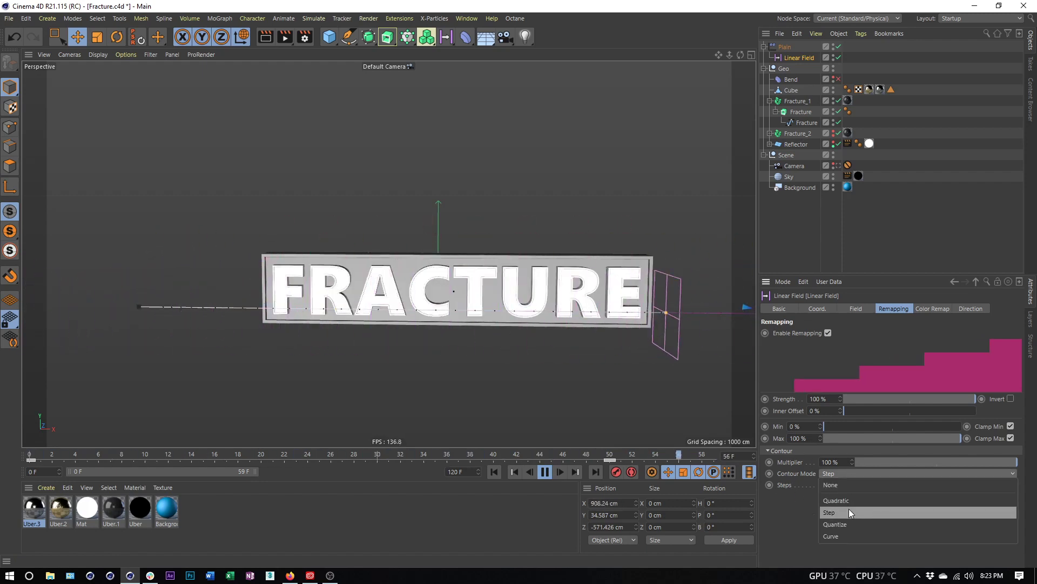
{"action": "left_click", "coordinate": [837, 525]}
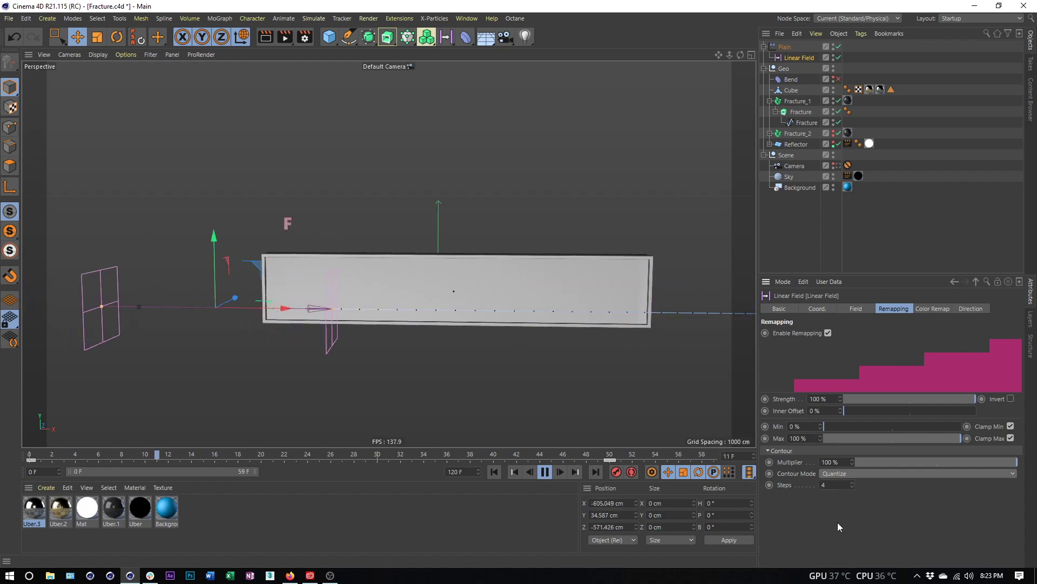
{"action": "left_click", "coordinate": [853, 483]}
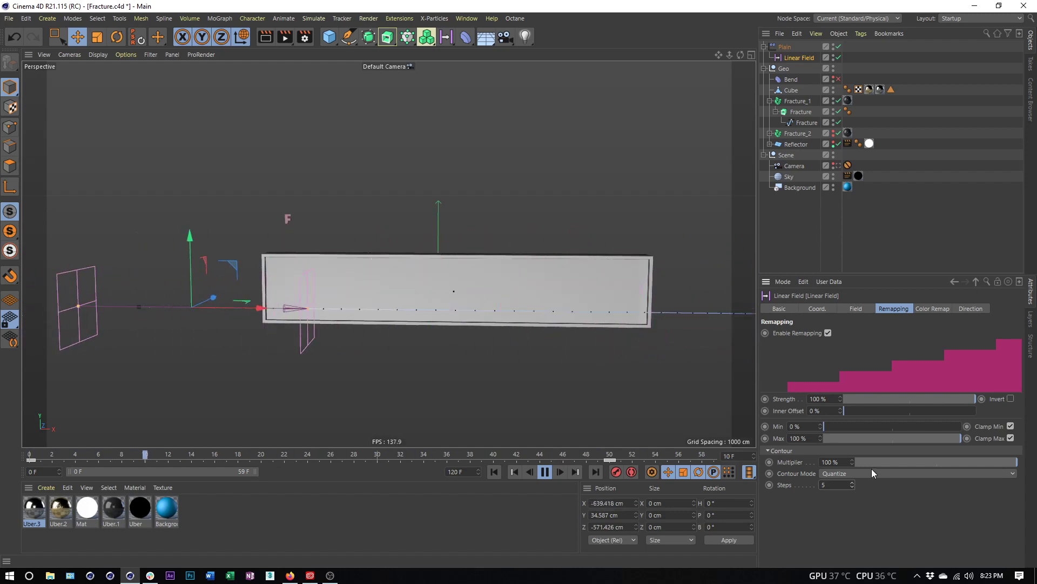
Step: Switch the contour to Curve mode and drag the spline's first point to rise steeply
{"action": "left_click", "coordinate": [867, 473]}
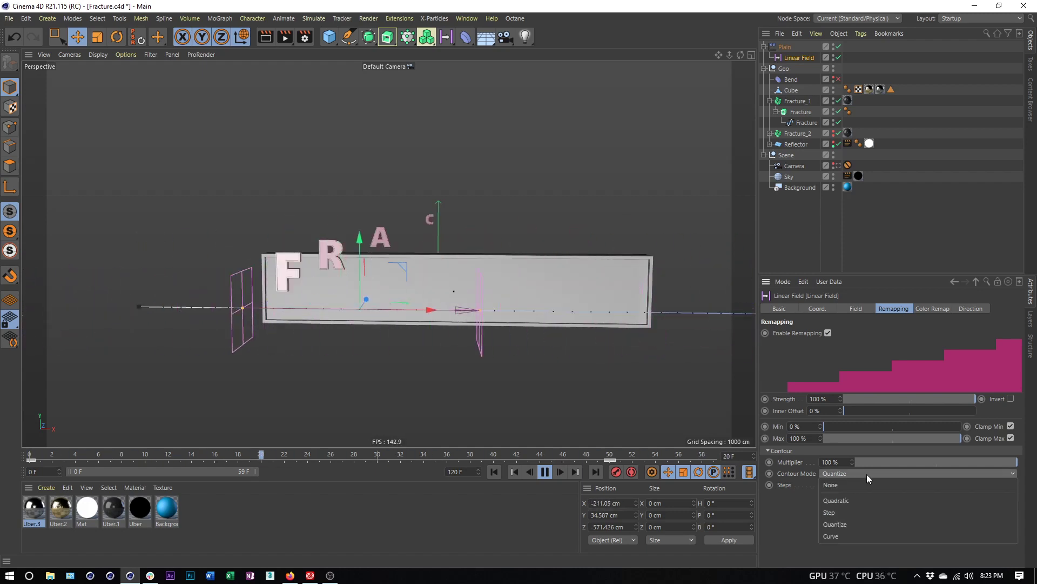
{"action": "left_click", "coordinate": [863, 533]}
{"action": "scroll", "coordinate": [1019, 454], "scroll_direction": "down", "scroll_amount": 3}
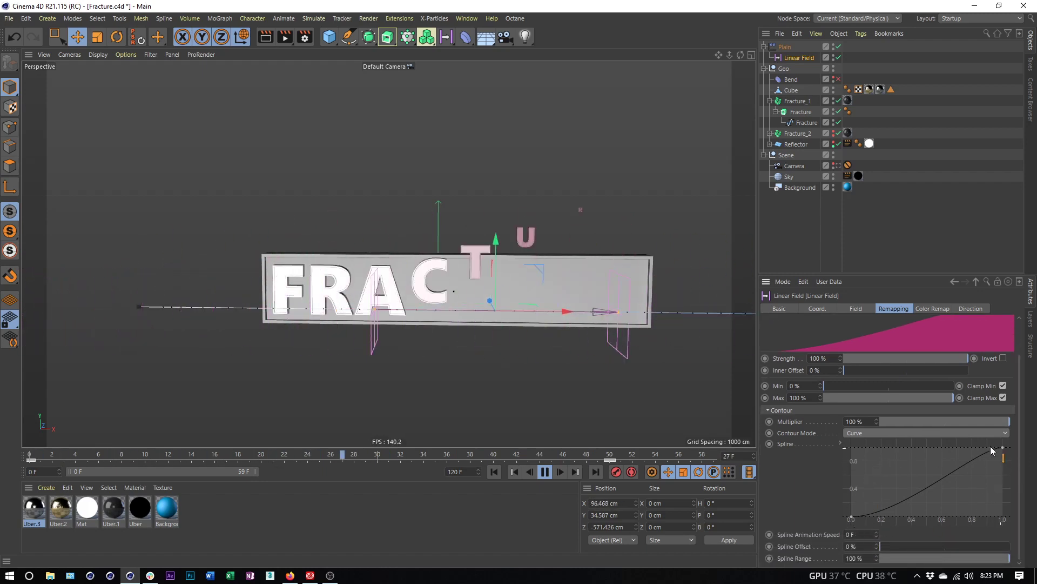
{"action": "left_click", "coordinate": [545, 472]}
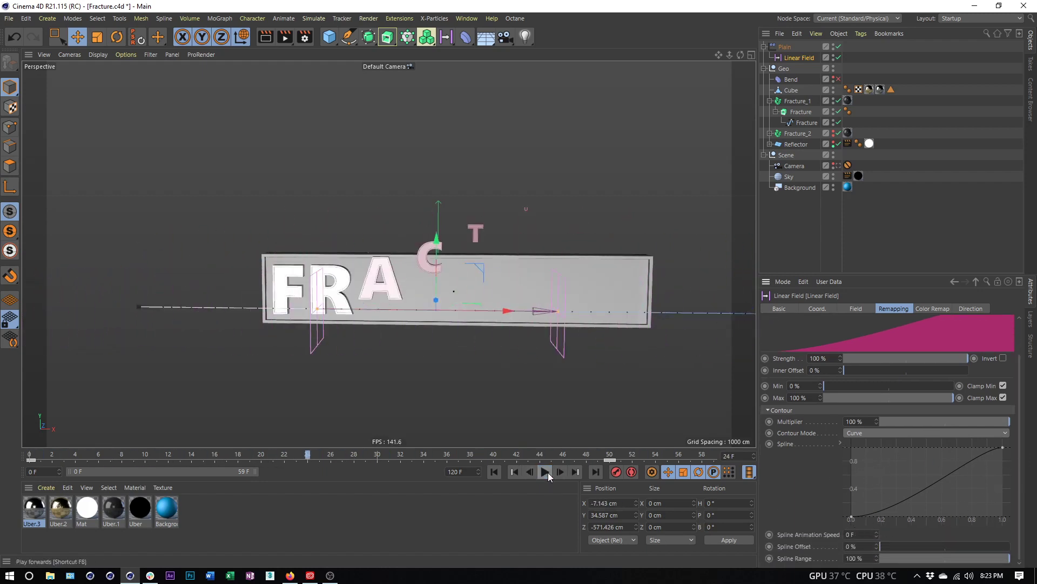
{"action": "left_click", "coordinate": [851, 518]}
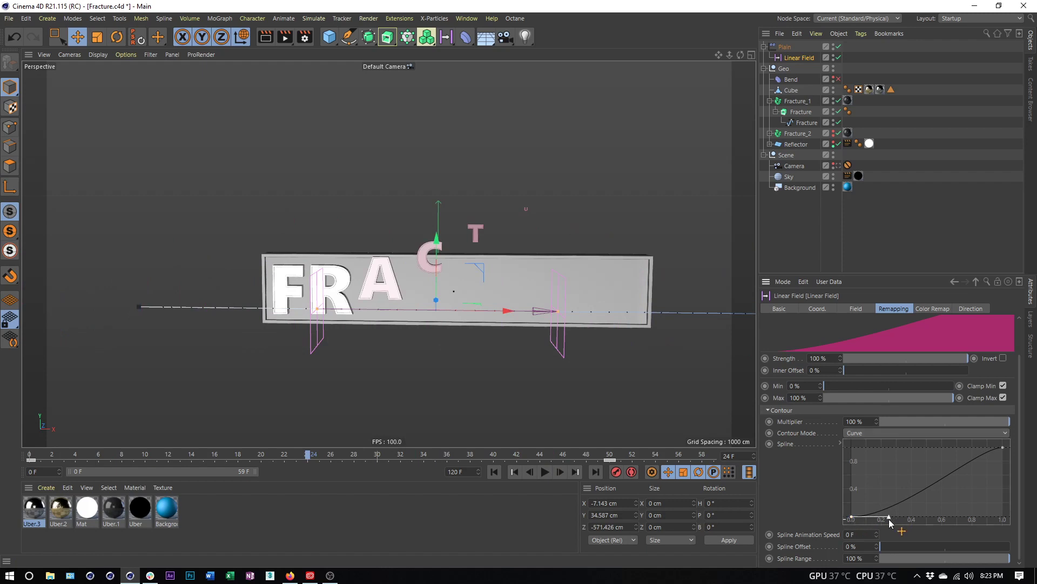
{"action": "left_click_drag", "start_coordinate": [889, 516], "coordinate": [853, 483]}
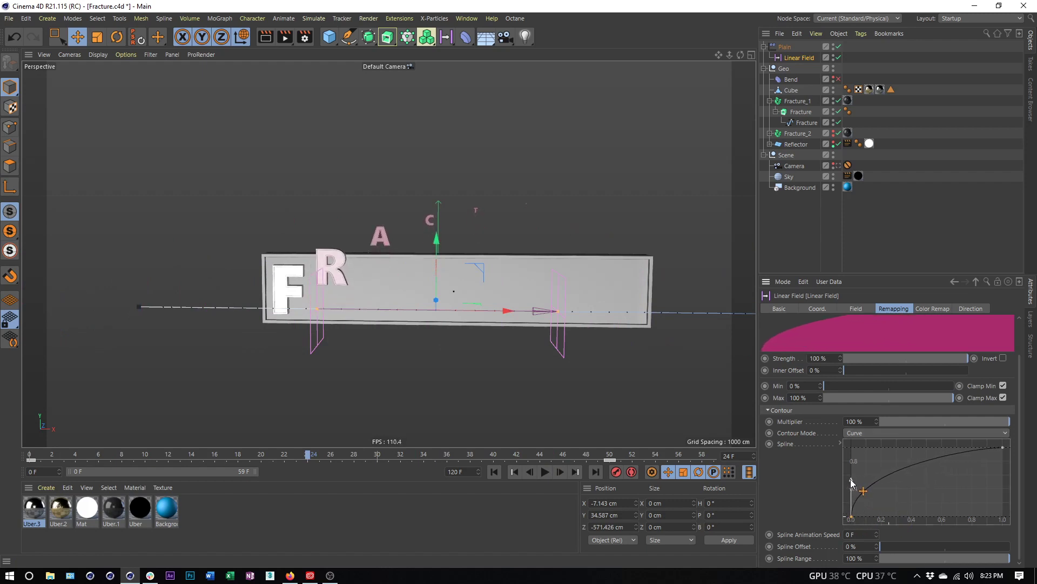
Step: Replay, reshape the spline's start and flatten its top, then return the contour to Quadratic
{"action": "left_click", "coordinate": [491, 472]}
{"action": "left_click", "coordinate": [545, 472]}
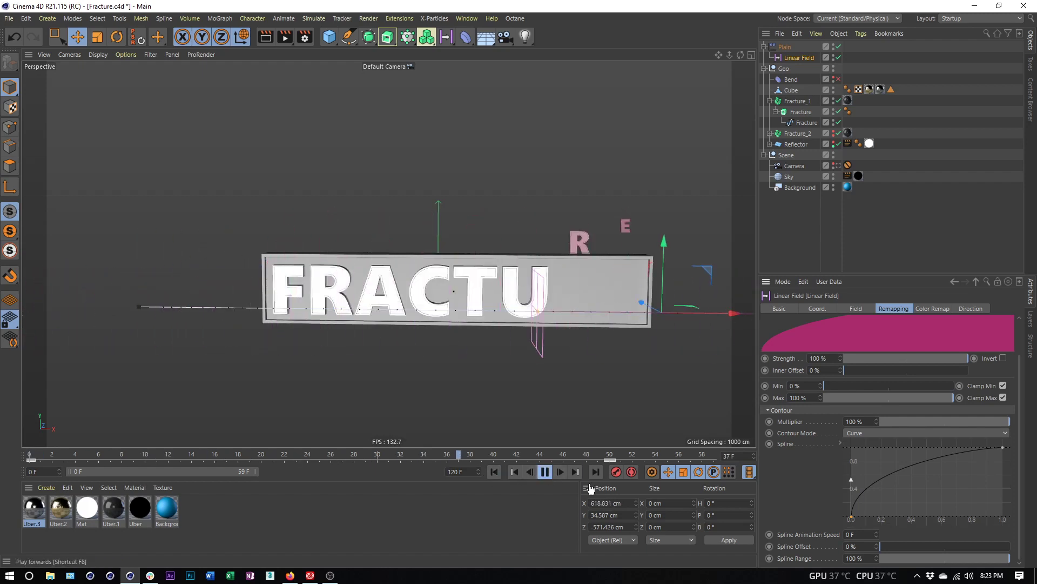
{"action": "left_click_drag", "start_coordinate": [851, 482], "coordinate": [893, 511]}
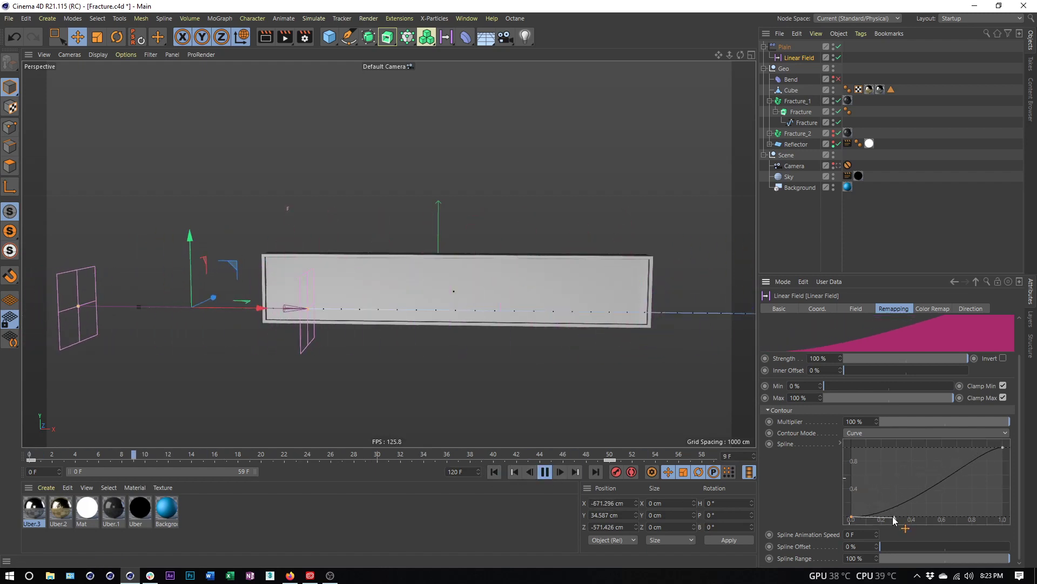
{"action": "left_click", "coordinate": [1003, 448]}
{"action": "left_click_drag", "start_coordinate": [1003, 447], "coordinate": [1001, 487]}
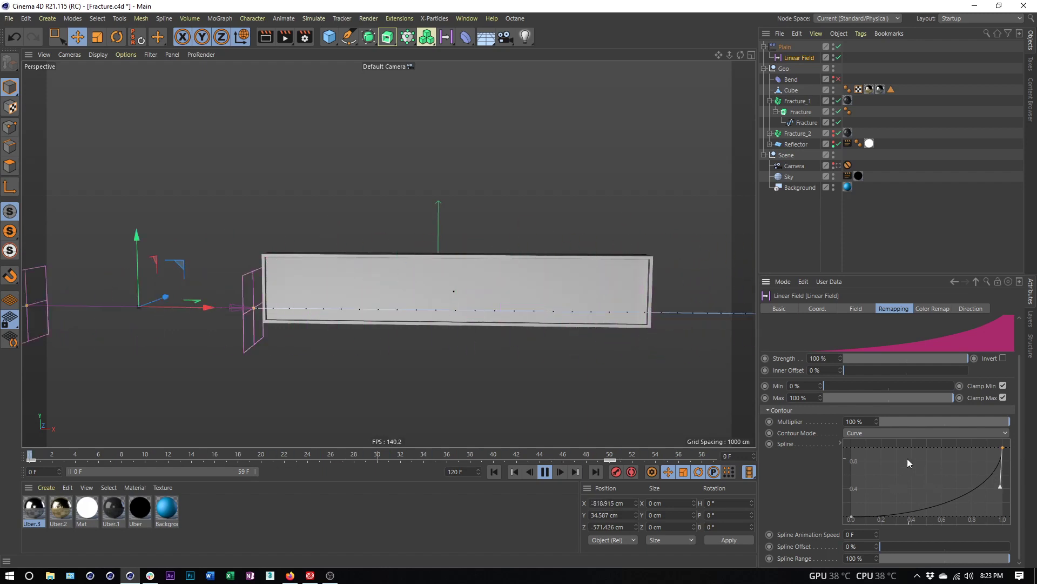
{"action": "left_click", "coordinate": [878, 432]}
{"action": "left_click", "coordinate": [878, 458]}
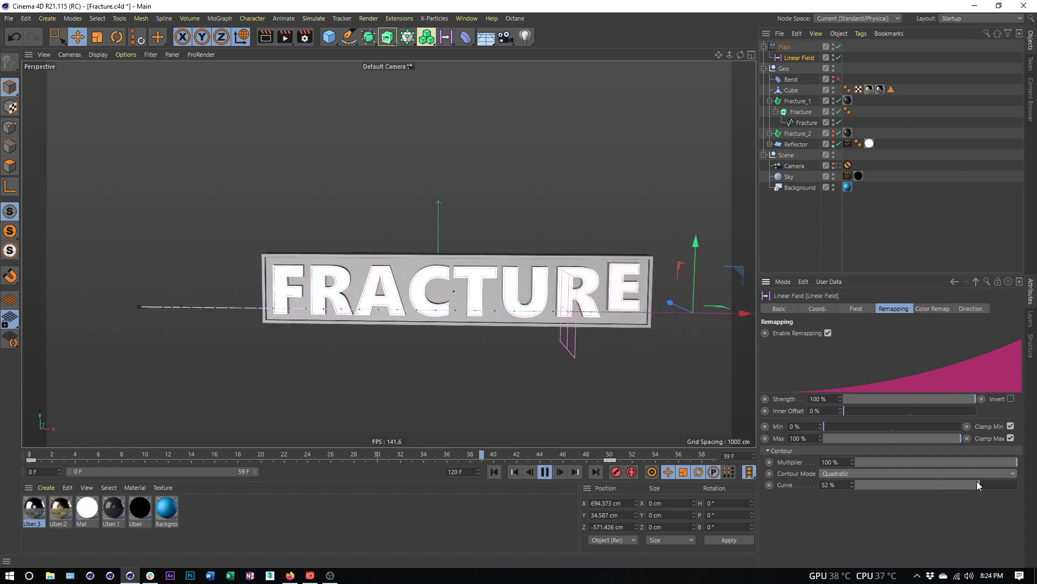
Step: Try a -48% Quadratic curve, settle on 55%, briefly check Curve mode, then return to Quadratic
{"action": "left_click_drag", "start_coordinate": [974, 485], "coordinate": [896, 485]}
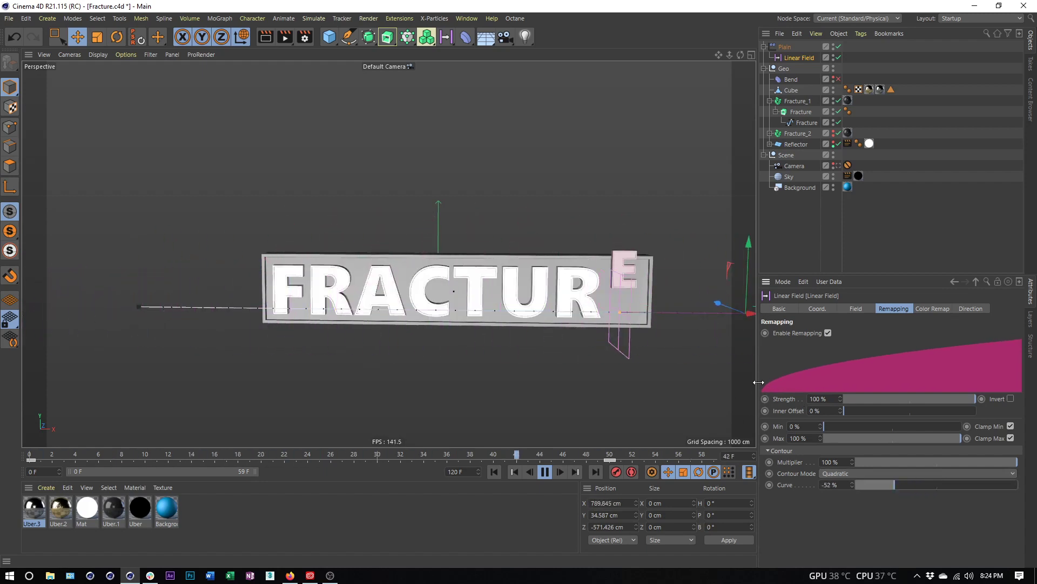
{"action": "left_click_drag", "start_coordinate": [894, 484], "coordinate": [960, 477]}
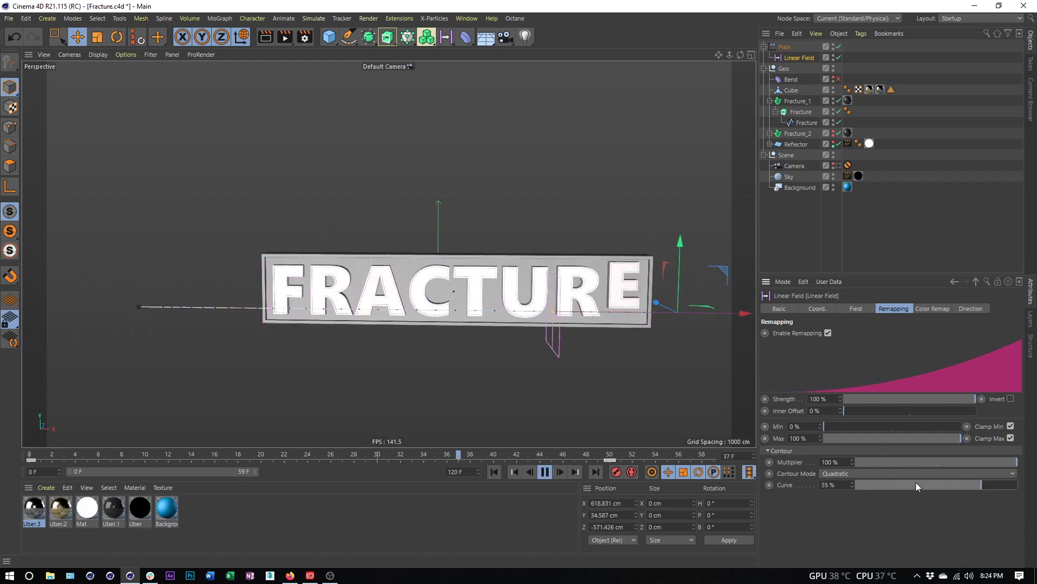
{"action": "left_click", "coordinate": [847, 473]}
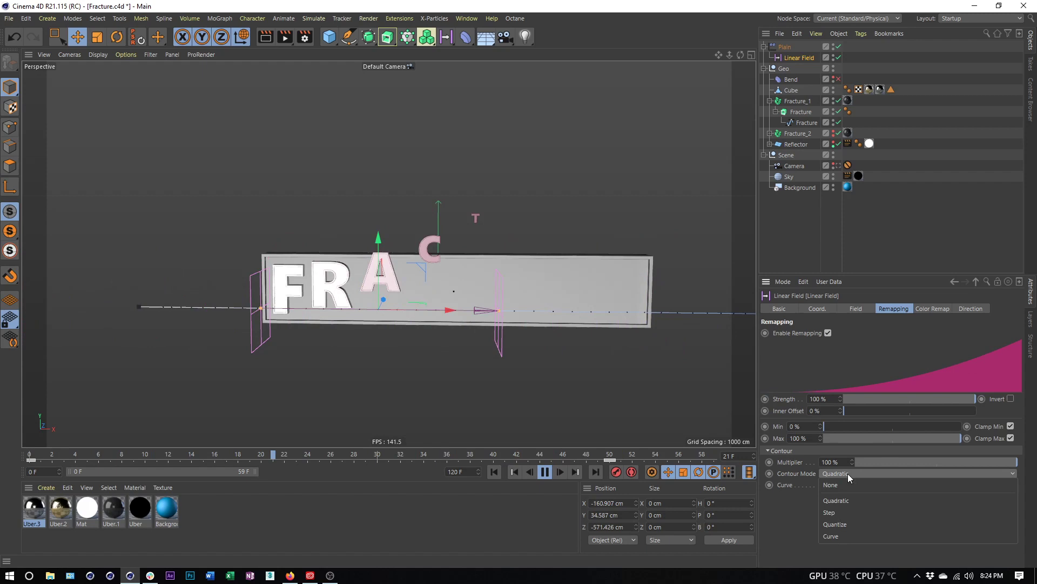
{"action": "left_click", "coordinate": [848, 533]}
{"action": "scroll", "coordinate": [970, 497], "scroll_direction": "down", "scroll_amount": 2}
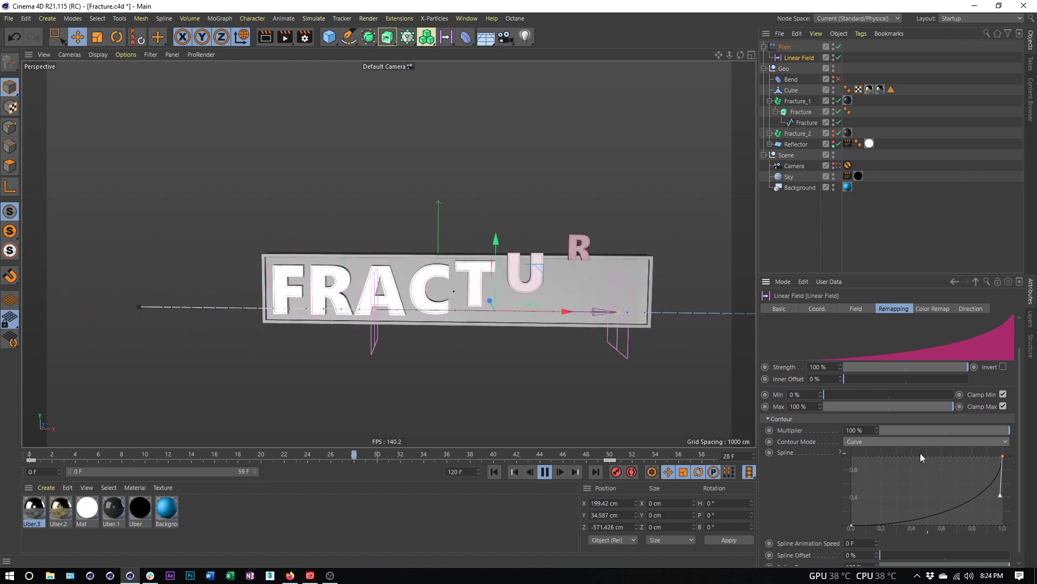
{"action": "left_click", "coordinate": [862, 440]}
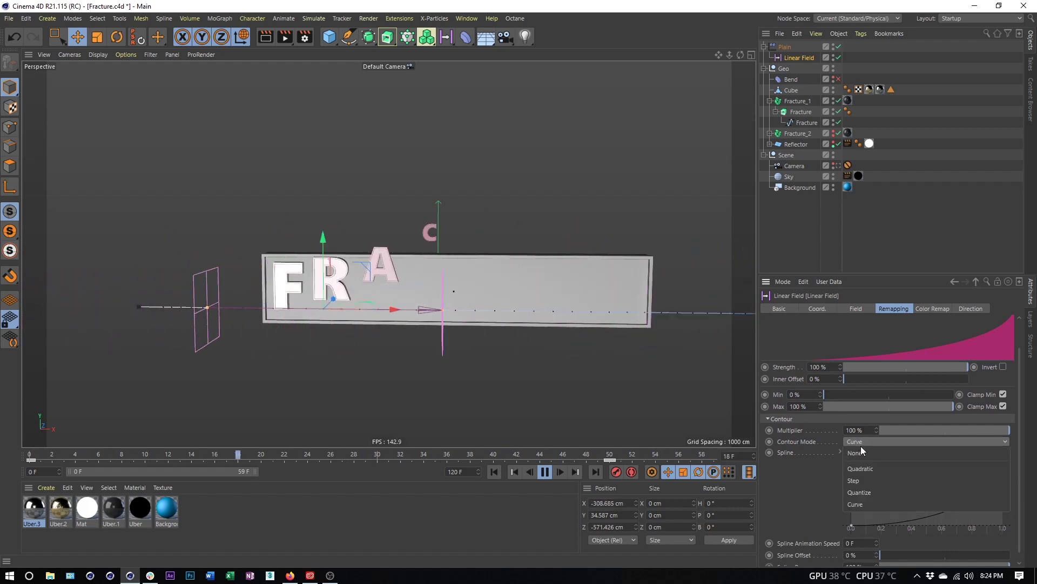
{"action": "left_click", "coordinate": [861, 467]}
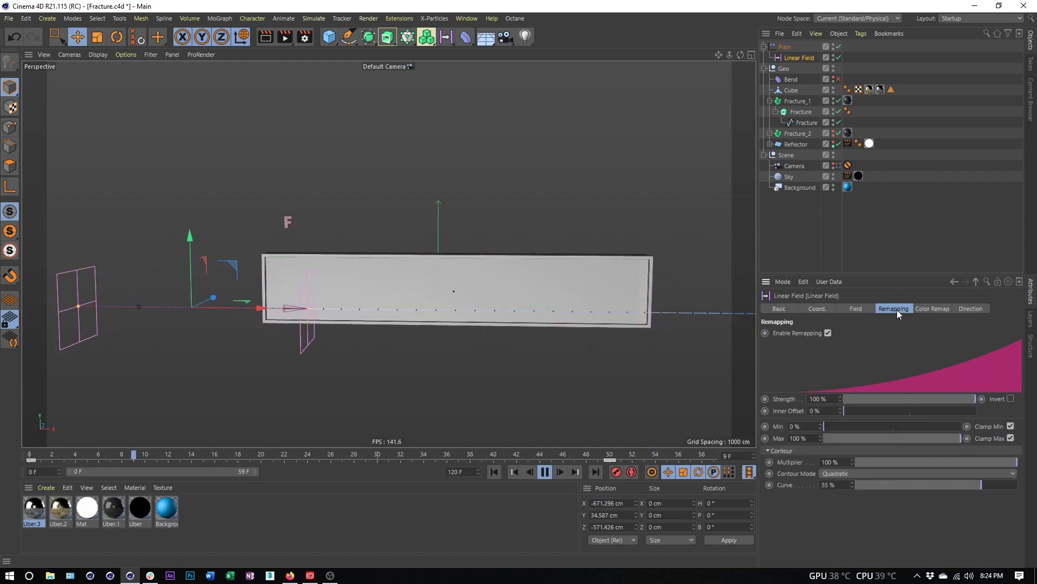
{"action": "left_click", "coordinate": [809, 229]}
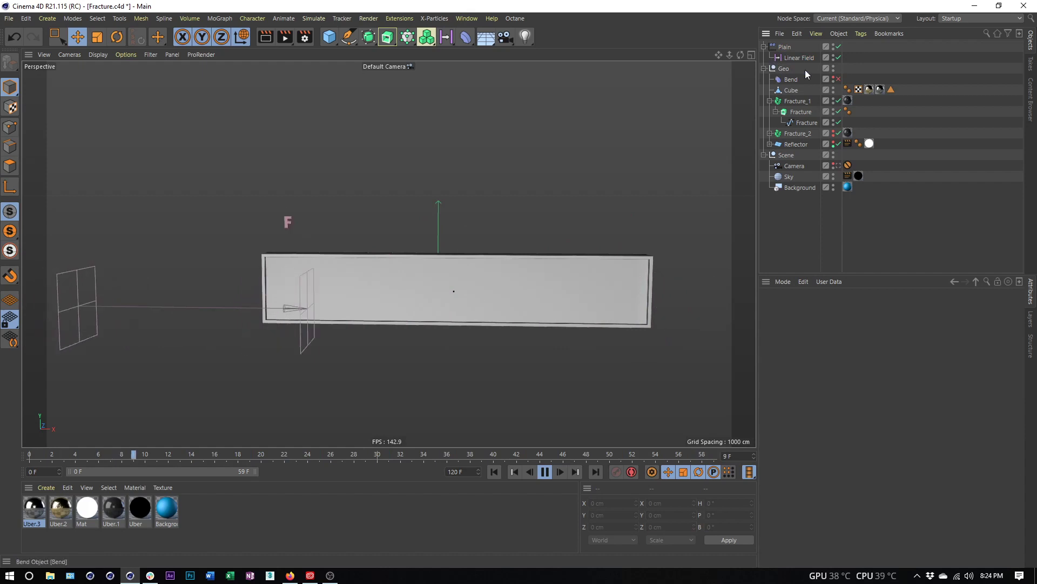
Step: Clear the selection, stop playback and move to frame 40 where FRACTURE is complete
{"action": "left_click", "coordinate": [785, 47]}
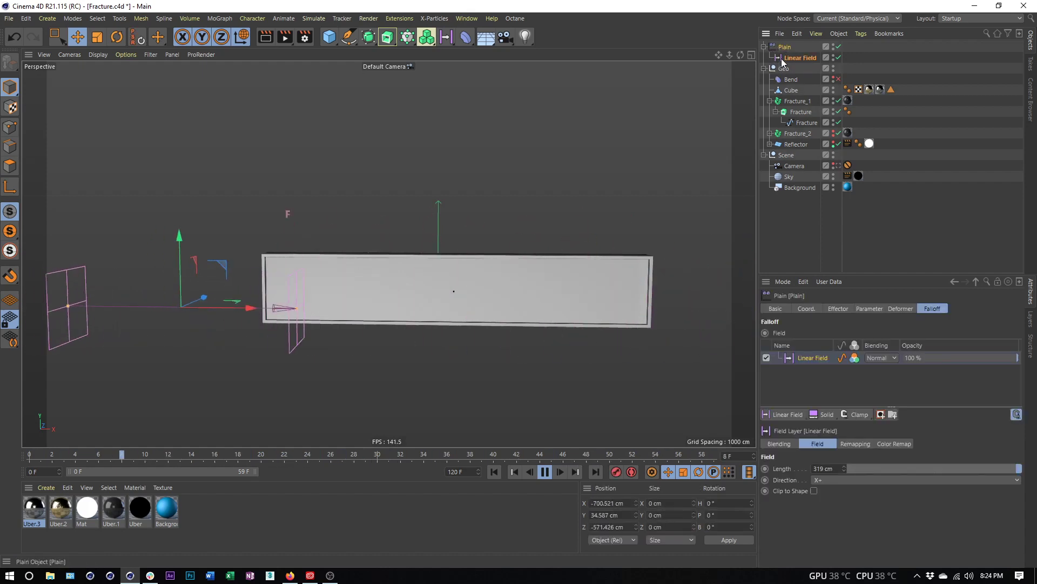
{"action": "left_click", "coordinate": [869, 67]}
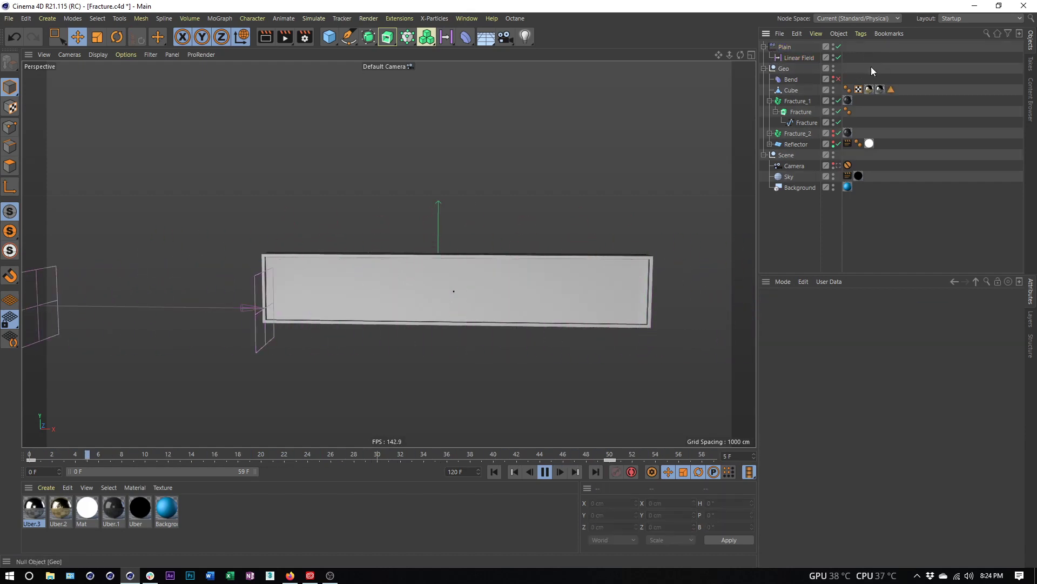
{"action": "left_click", "coordinate": [545, 472]}
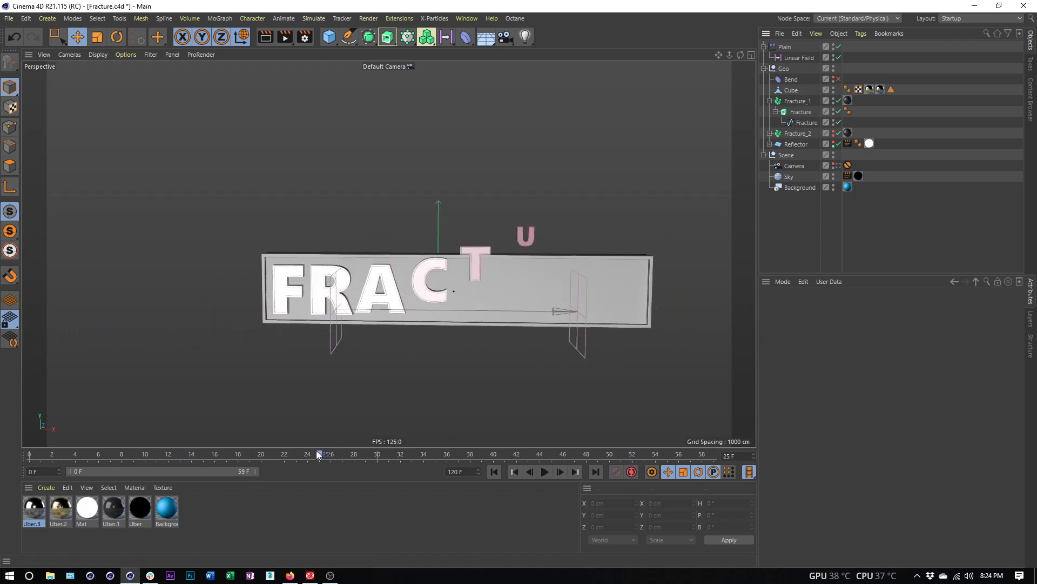
{"action": "left_click_drag", "start_coordinate": [319, 458], "coordinate": [493, 456]}
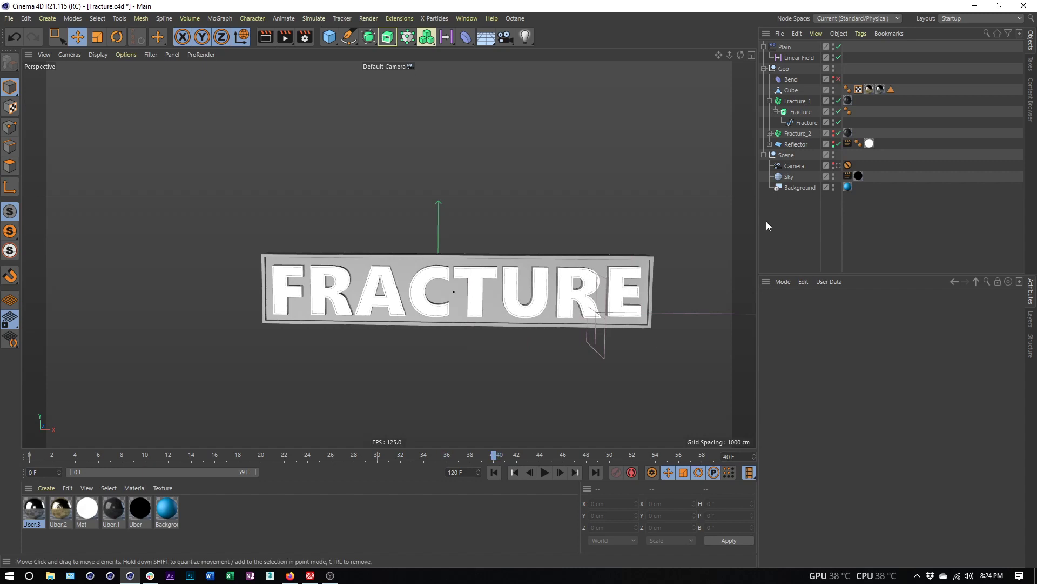
Step: Select the text spline, extrude and Fracture_1, then disable Fracture_1 to hide its lettering
{"action": "left_click", "coordinate": [805, 121]}
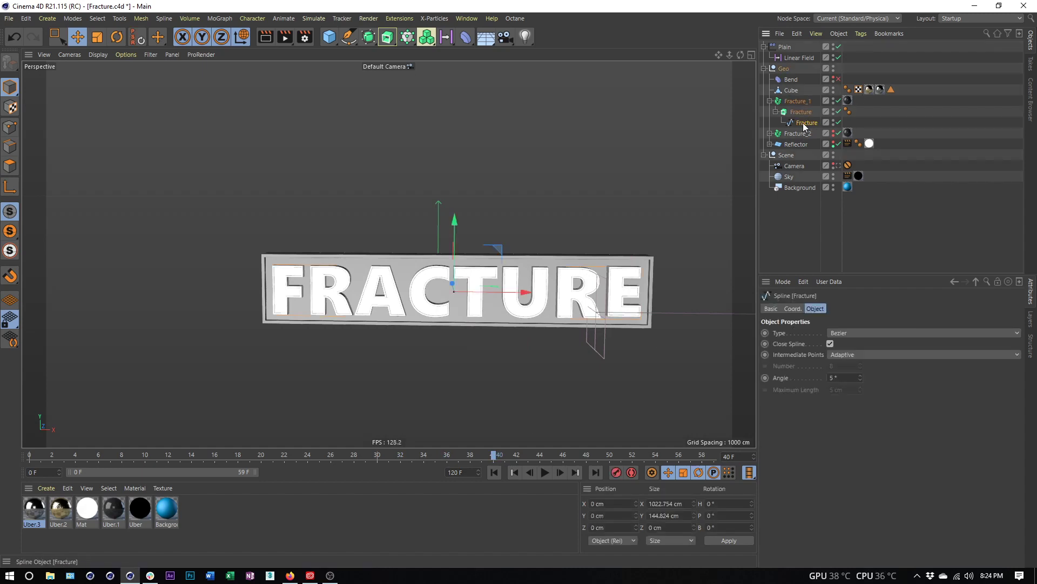
{"action": "left_click", "coordinate": [802, 111]}
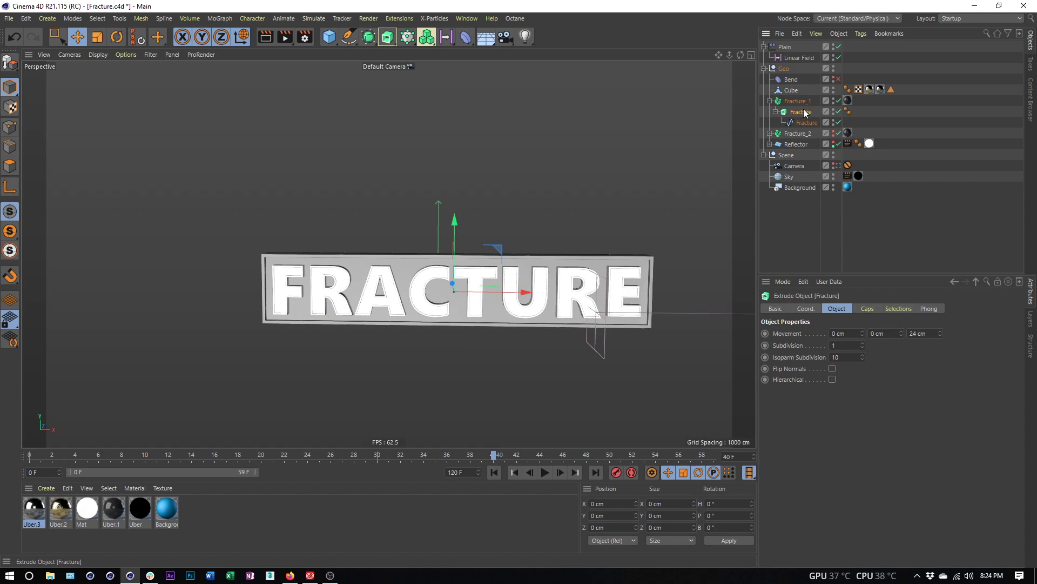
{"action": "left_click", "coordinate": [803, 100]}
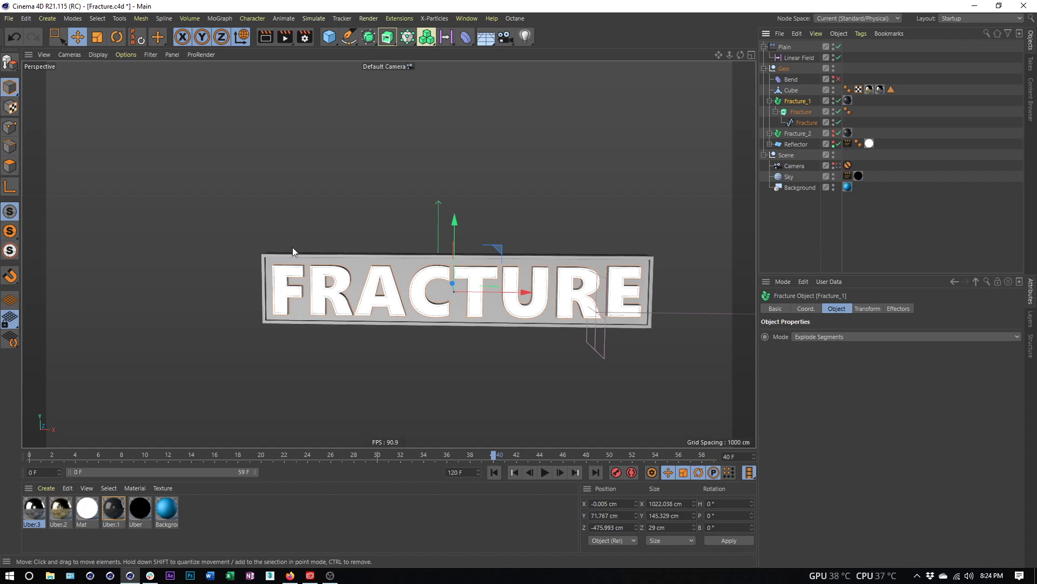
{"action": "left_click", "coordinate": [835, 101]}
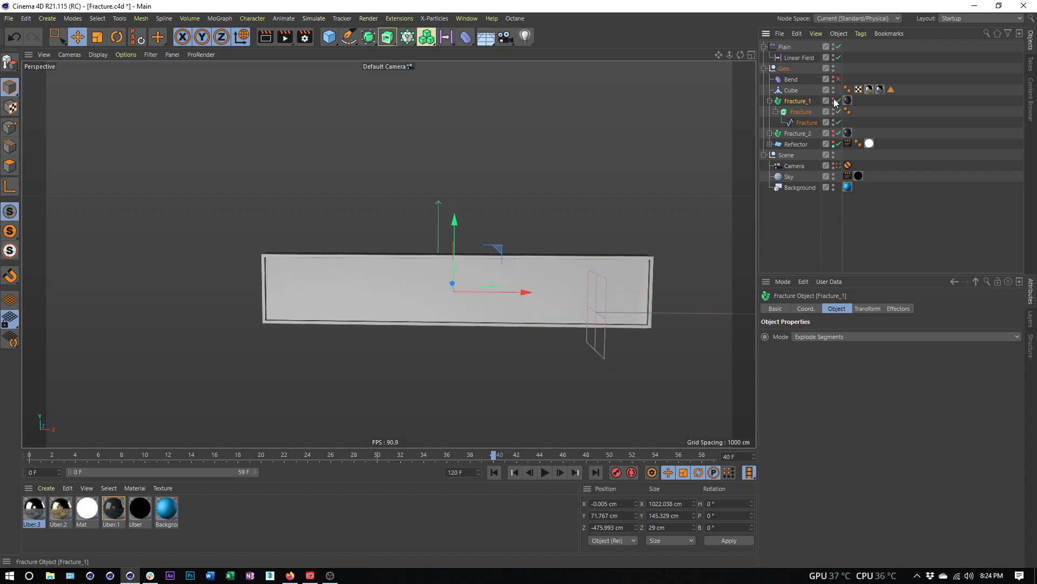
Step: Keep Fracture_1 disabled, then enable Fracture_2 and expand it to list its letters
{"action": "left_click", "coordinate": [835, 101]}
{"action": "left_click", "coordinate": [836, 101]}
{"action": "left_click", "coordinate": [817, 137]}
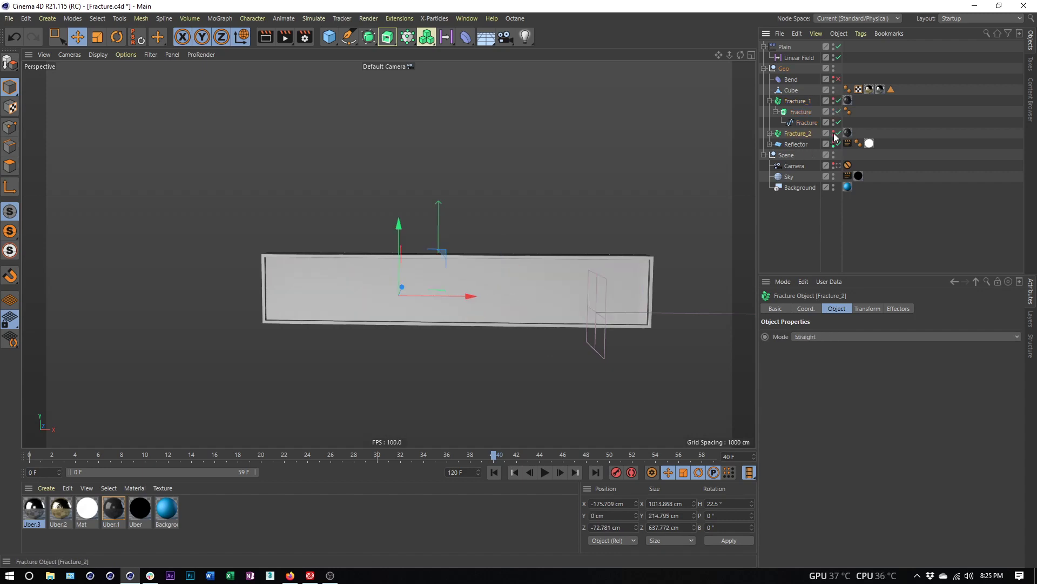
{"action": "left_click", "coordinate": [835, 134]}
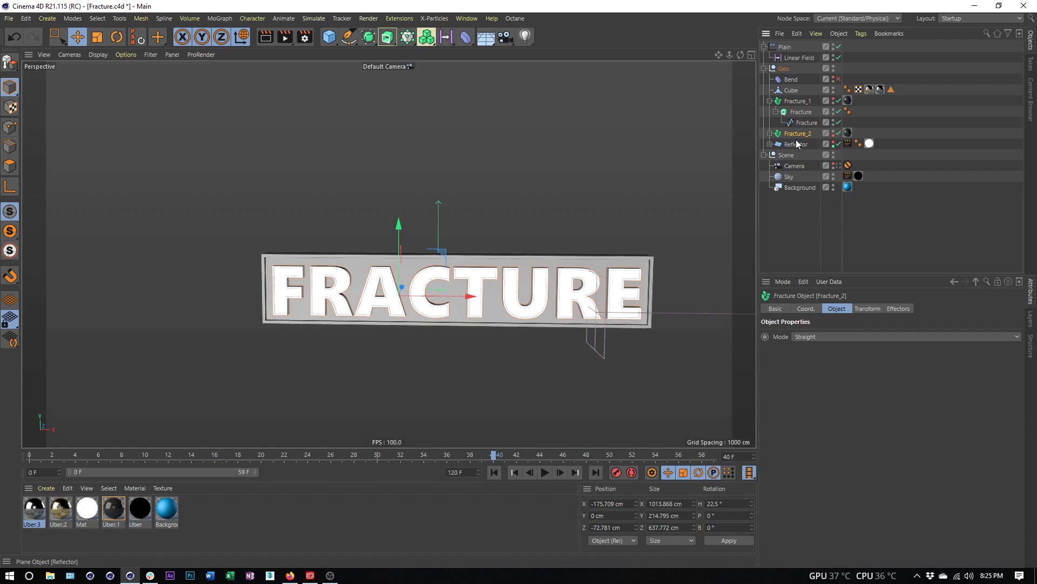
{"action": "left_click", "coordinate": [770, 133]}
Step: Inspect Fracture_2's letter objects, then check its Effectors tab and Object-tab Mode options
{"action": "left_click", "coordinate": [792, 144]}
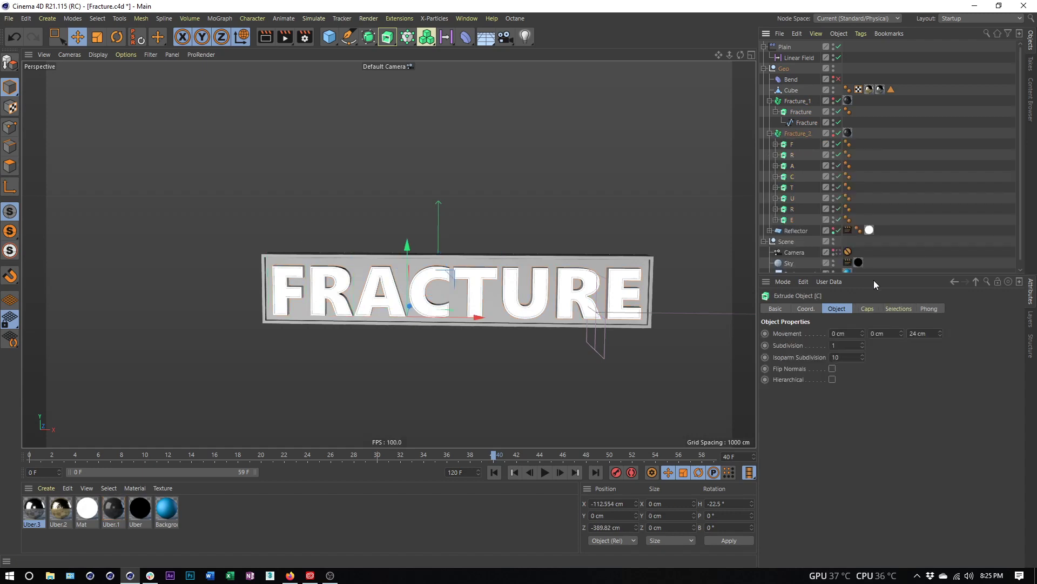
{"action": "left_click", "coordinate": [792, 135]}
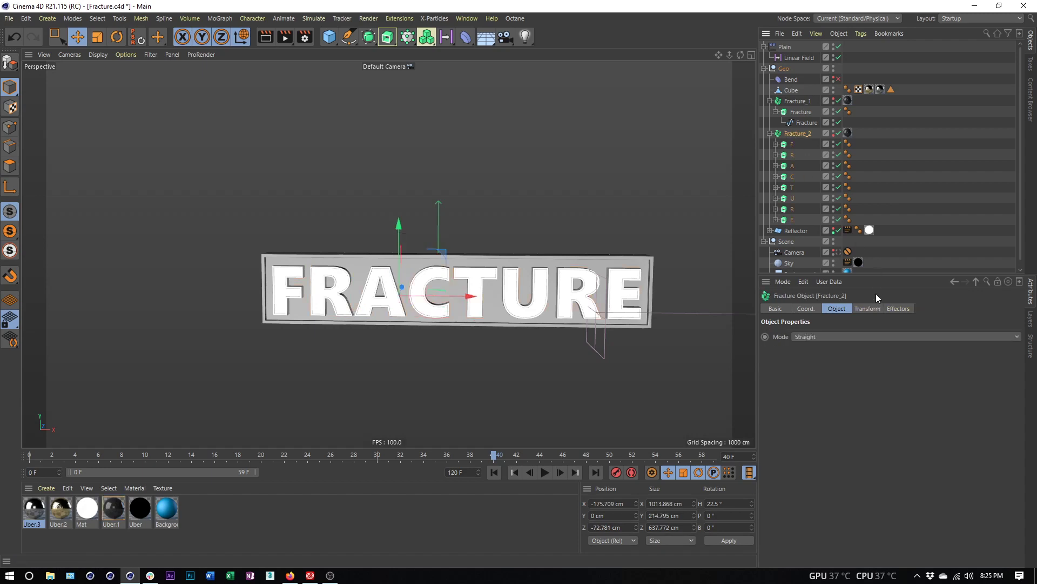
{"action": "left_click", "coordinate": [896, 309]}
{"action": "left_click", "coordinate": [838, 310]}
{"action": "left_click", "coordinate": [815, 336]}
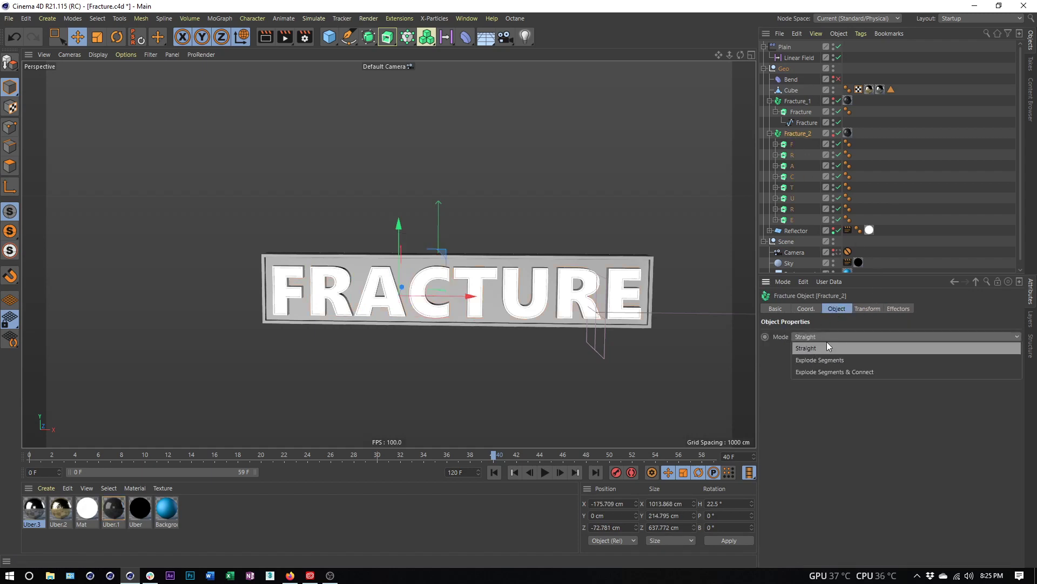
Step: Keep Fracture_2 in Straight mode and add the Plain effector to its Effectors list
{"action": "left_click", "coordinate": [827, 343]}
{"action": "left_click", "coordinate": [902, 310]}
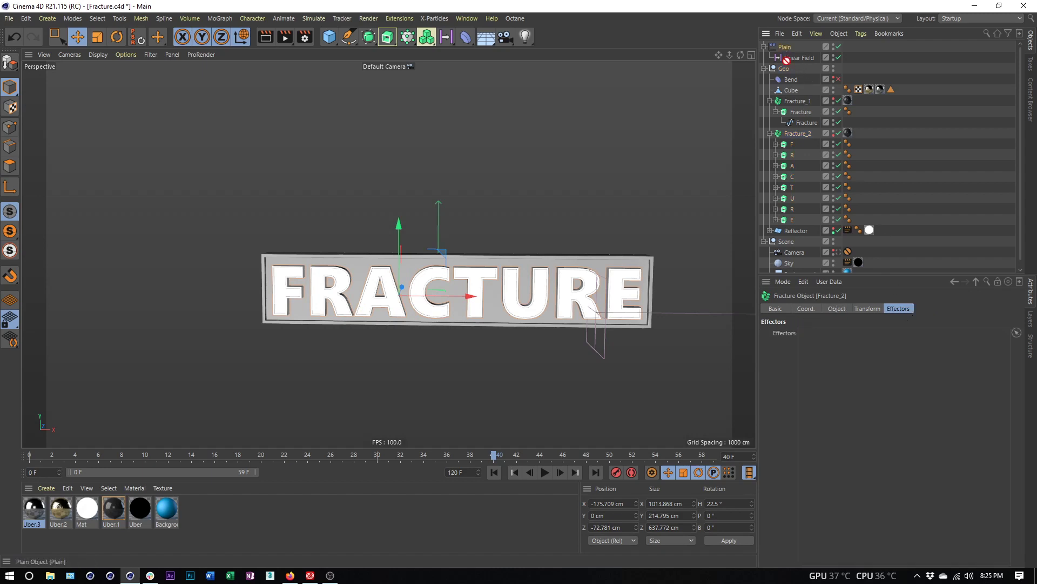
{"action": "left_click_drag", "start_coordinate": [830, 390], "coordinate": [832, 391]}
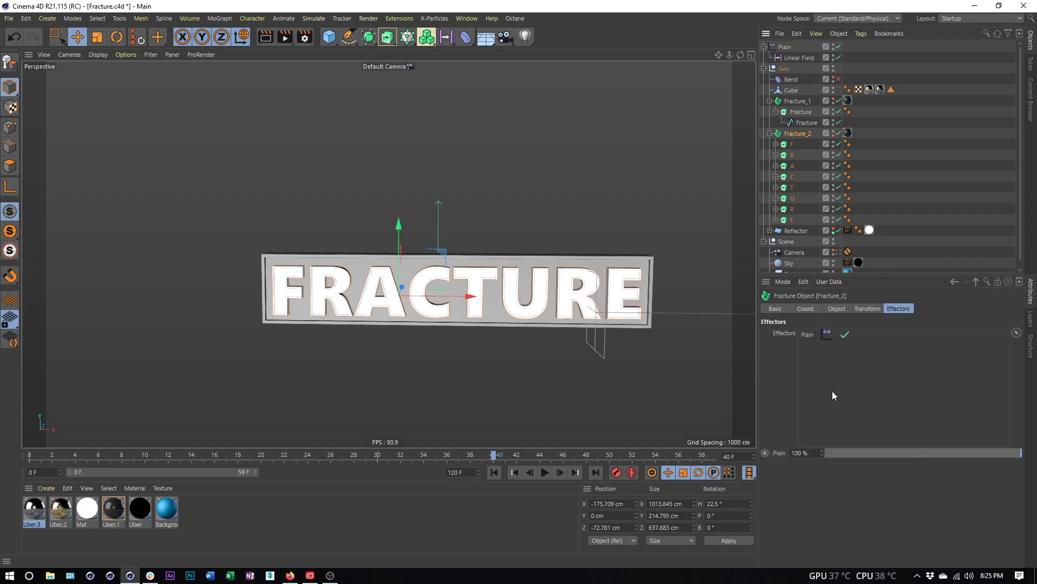
Step: Play from the first frame to watch Fracture_2 assemble, then select its R letter
{"action": "left_click", "coordinate": [493, 473]}
{"action": "left_click", "coordinate": [544, 472]}
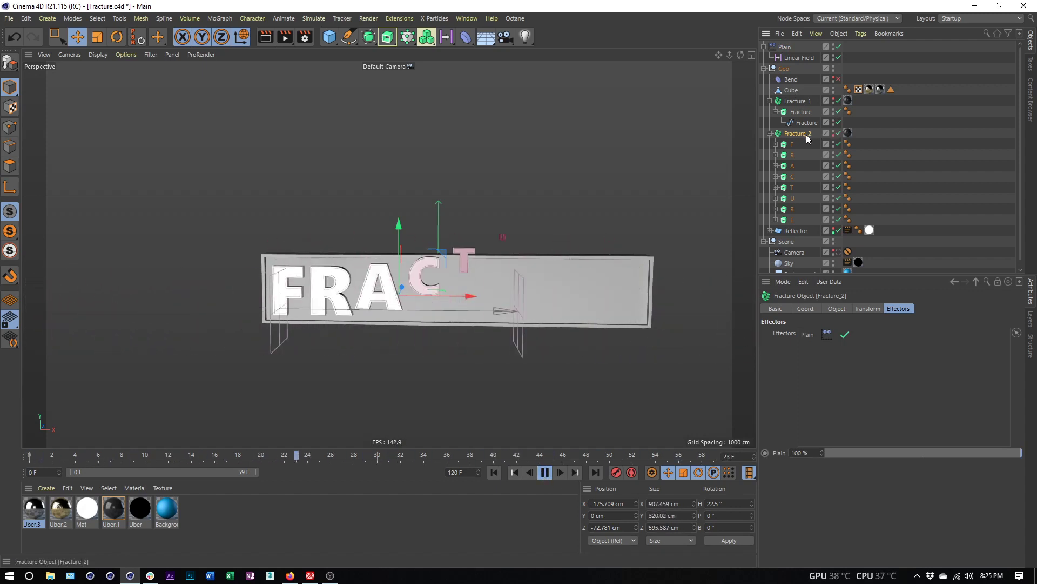
{"action": "left_click", "coordinate": [836, 309]}
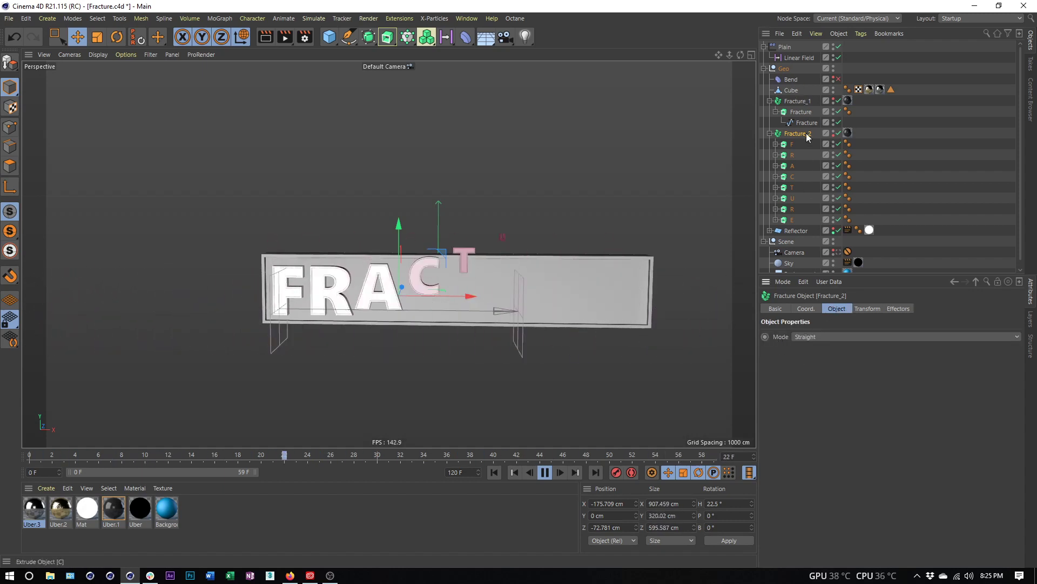
{"action": "left_click", "coordinate": [791, 155]}
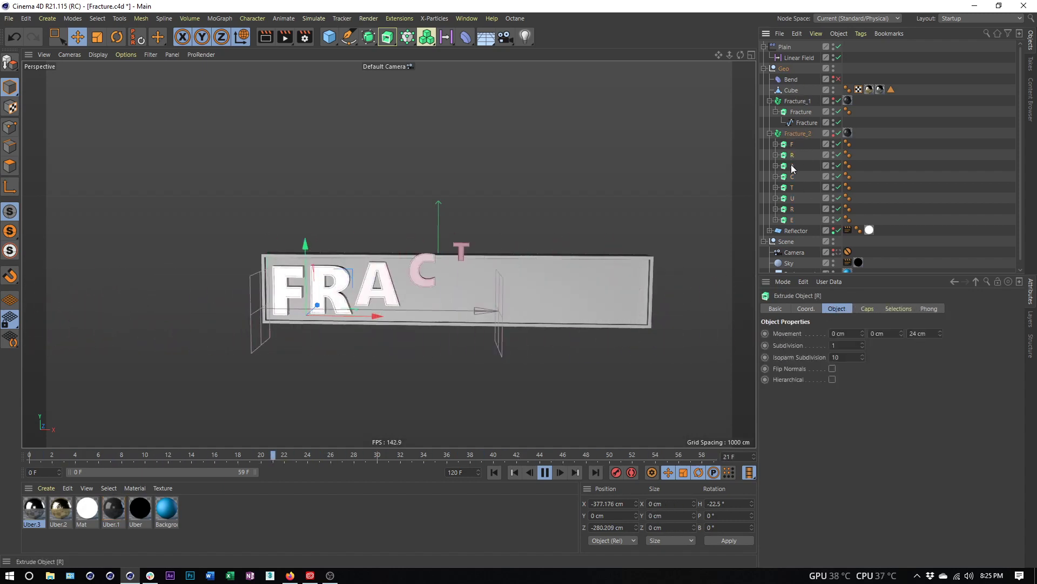